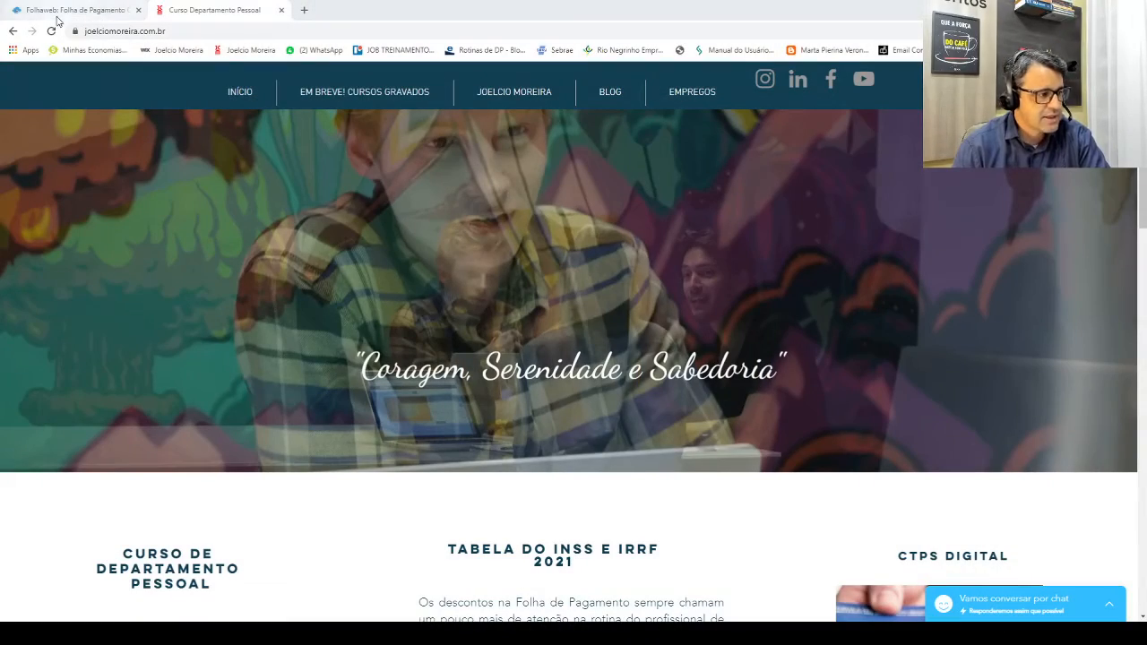
Step: Switch Chrome to the Folhaweb payroll tab
left_click(54, 11)
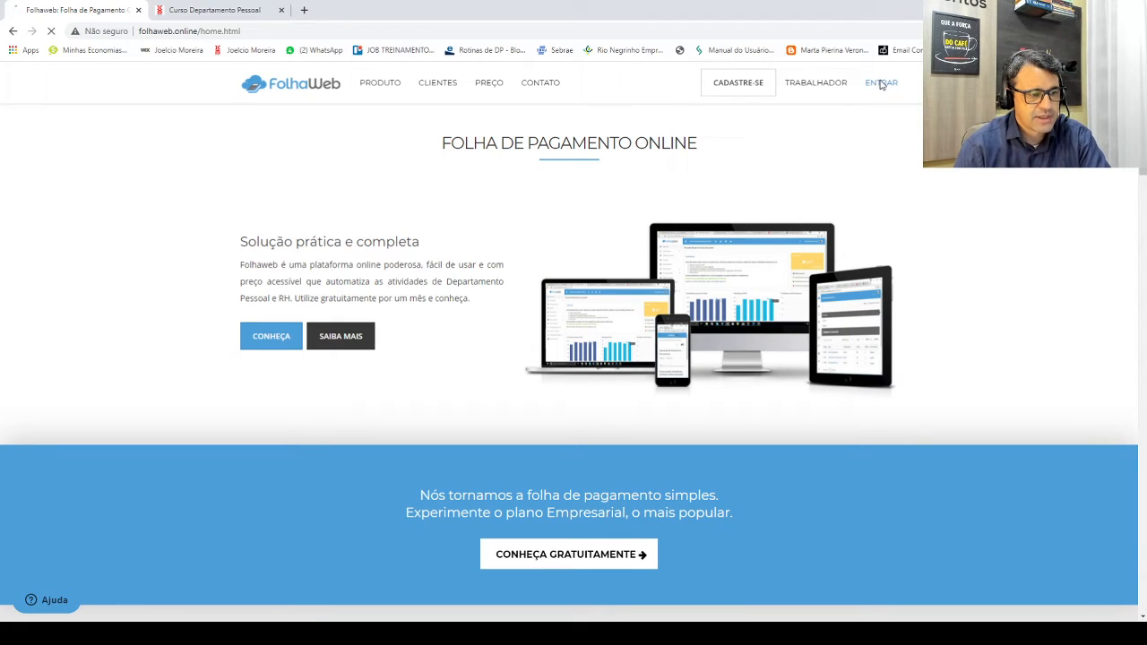
Step: Log in to FolhaWeb and show the list of hired workers
left_click(880, 83)
left_click(542, 265)
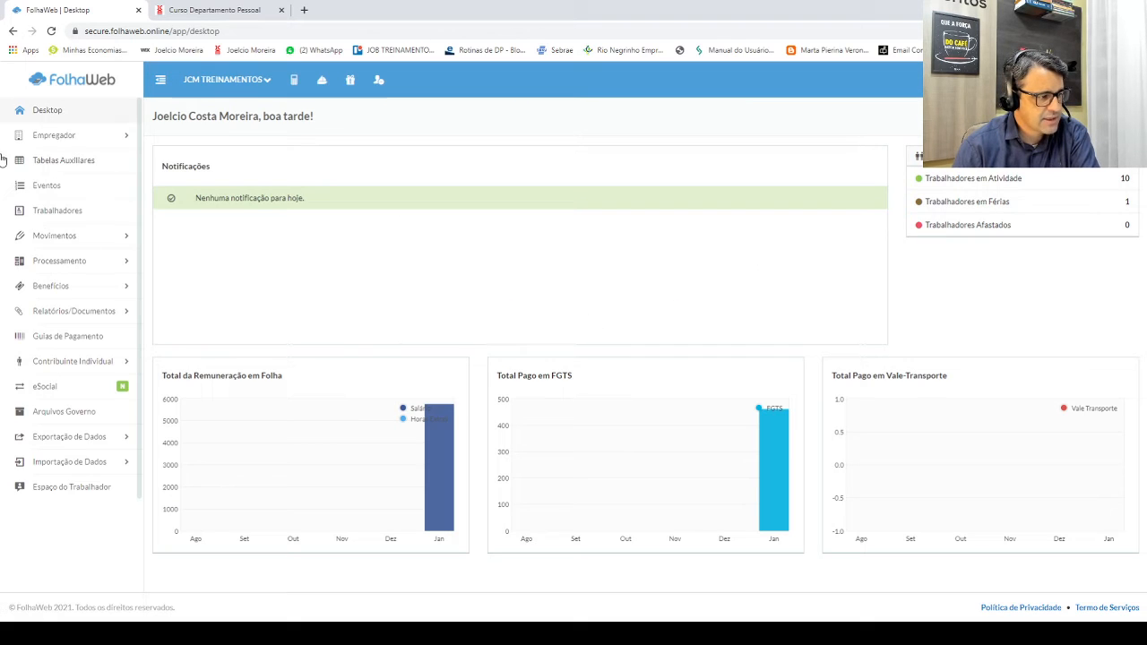
left_click(46, 212)
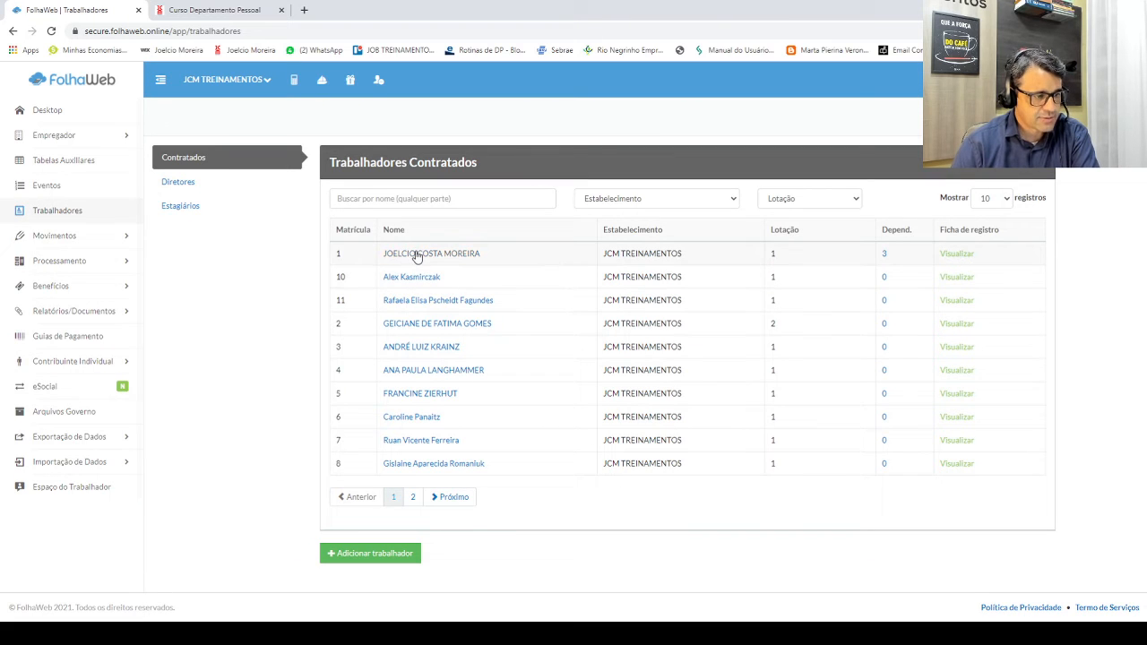
Step: Open the first worker's Ficha de Registro and look through it
left_click(418, 256)
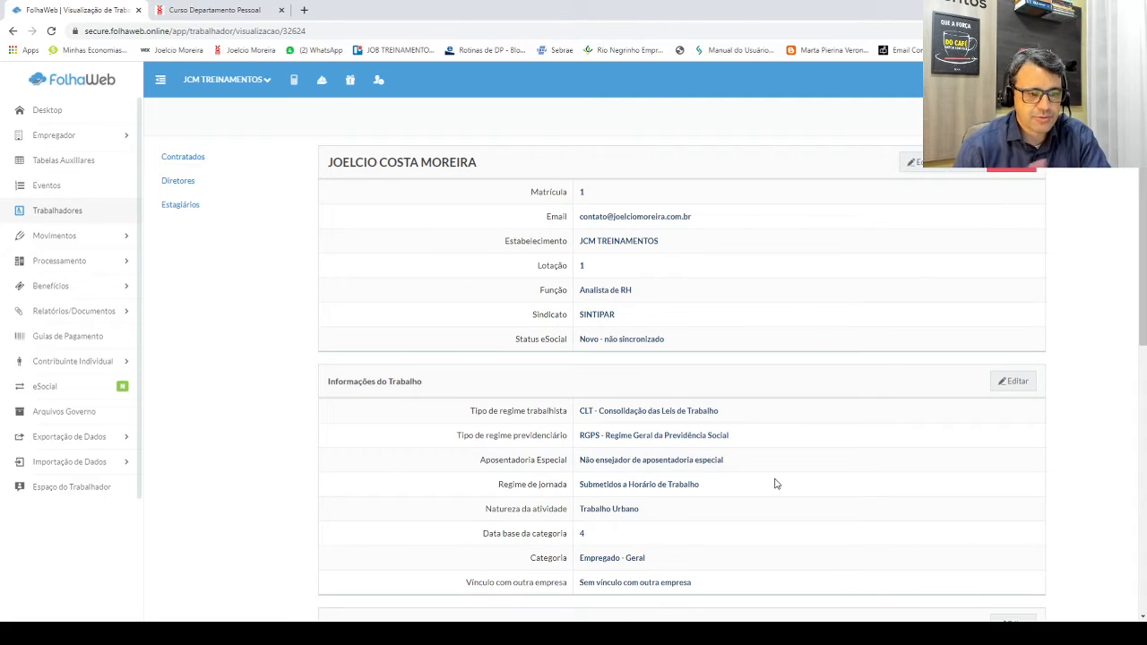
left_click(978, 168)
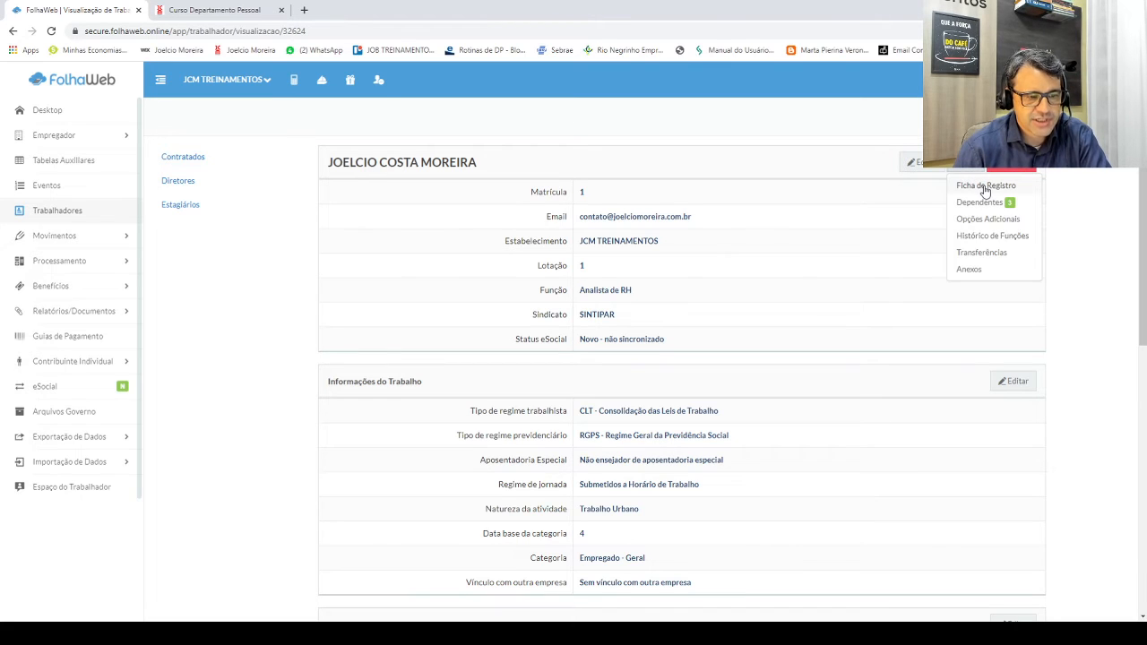
left_click(984, 187)
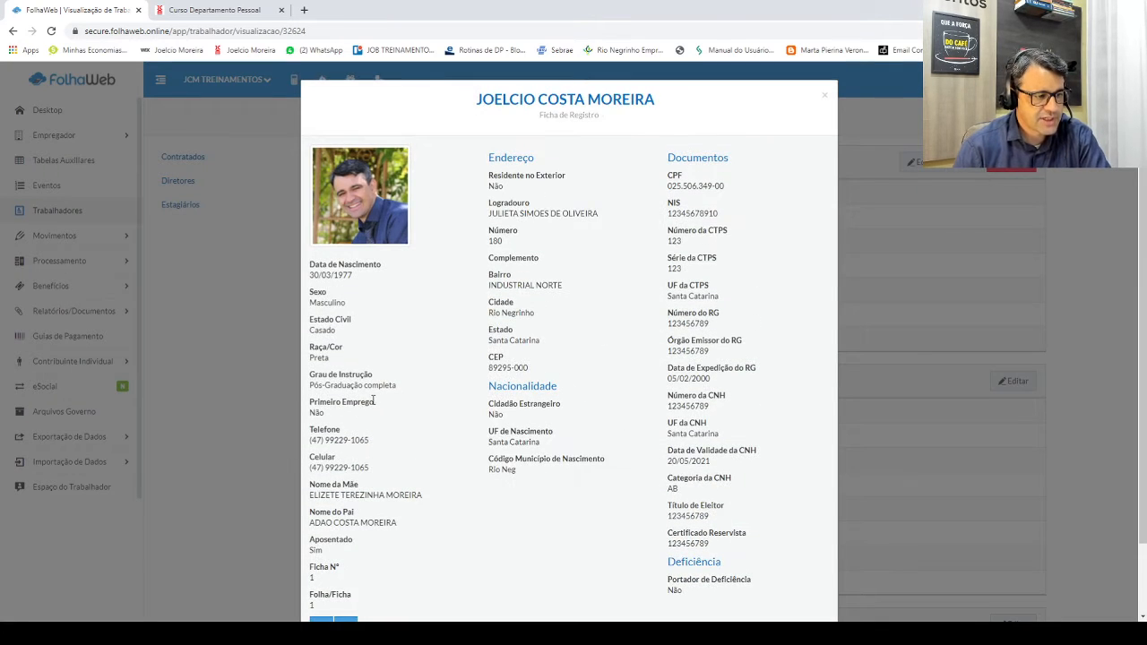
scroll(387, 422, "down", 2)
scroll(390, 425, "up", 2)
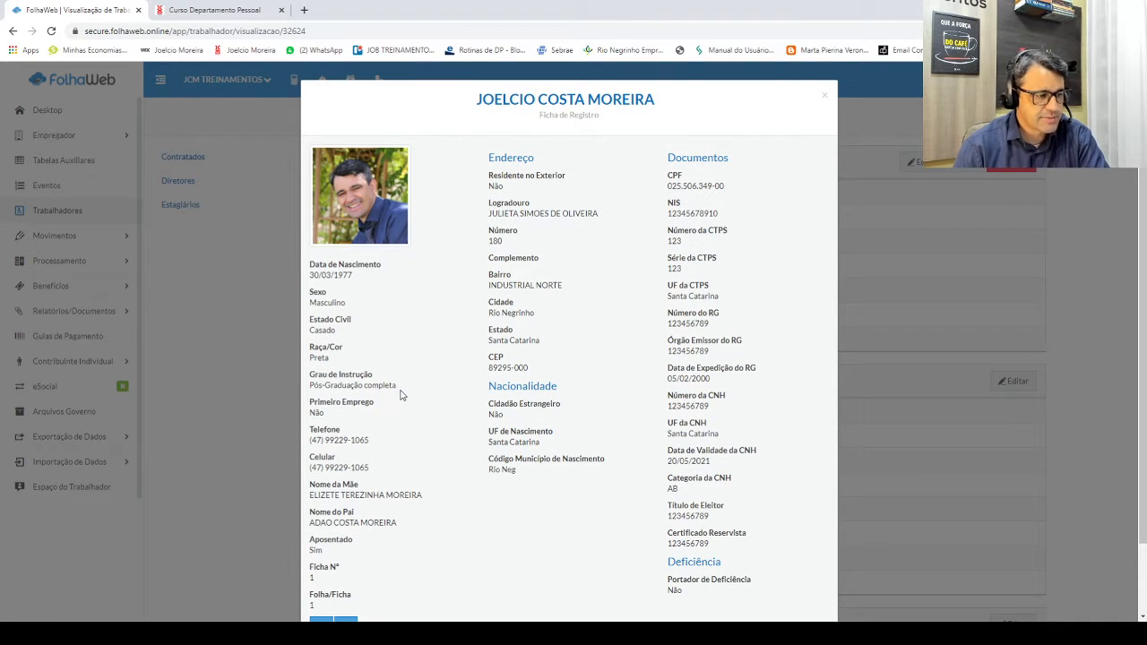
scroll(400, 395, "down", 2)
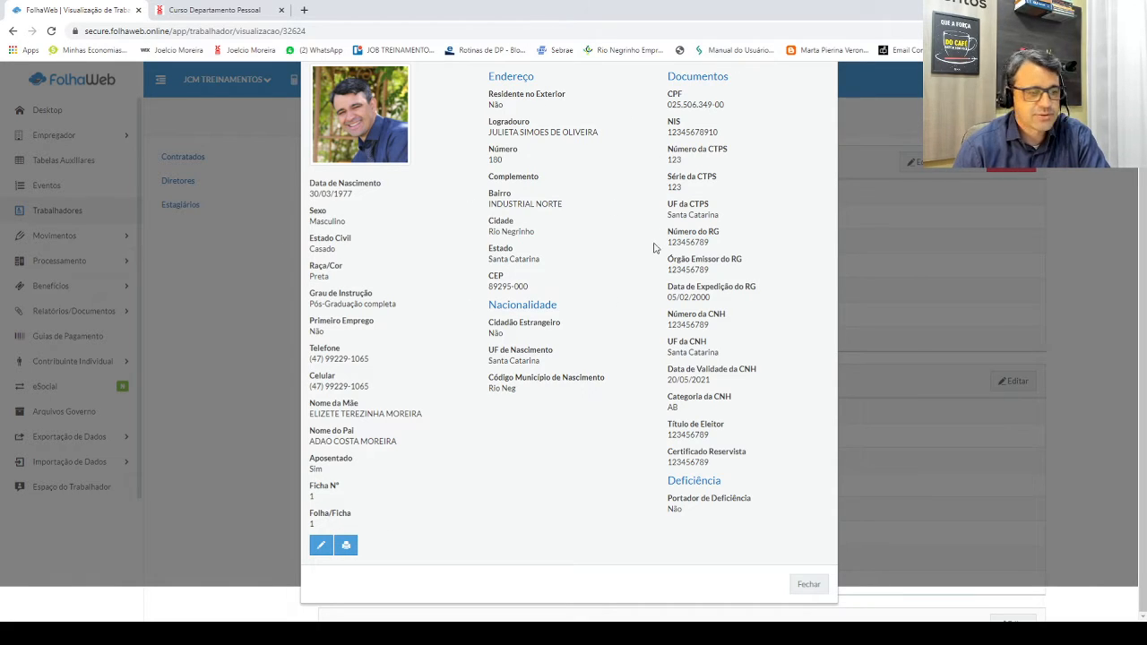
Step: Edit the registration sheet, replacing the Telefone field with the new landline number
left_click(321, 547)
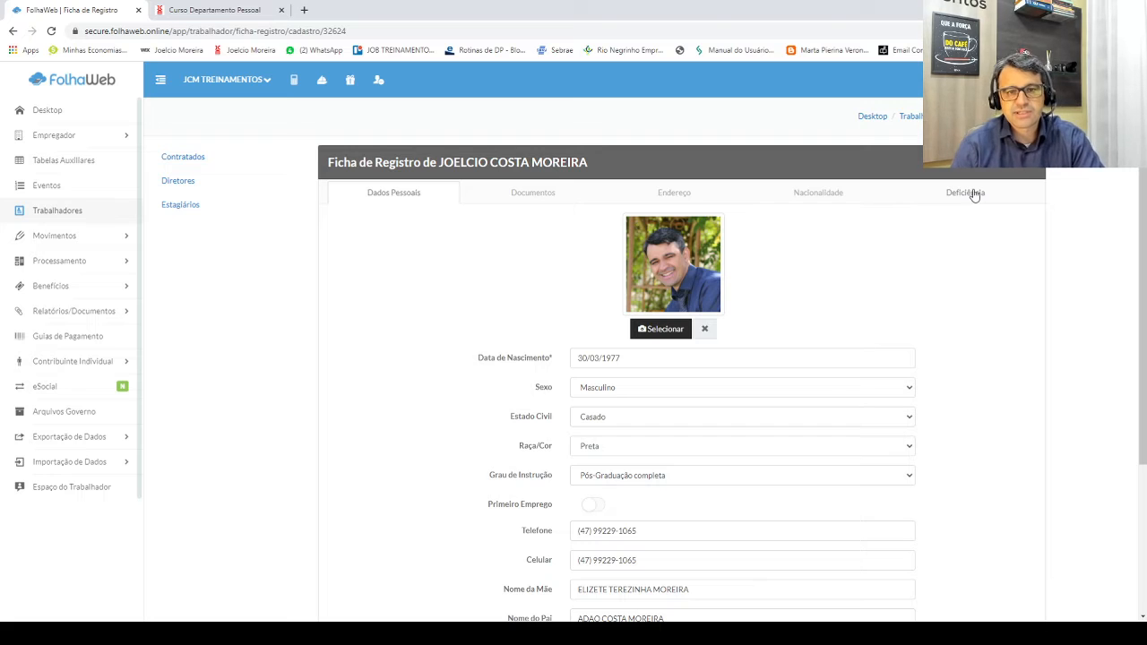
scroll(801, 294, "down", 3)
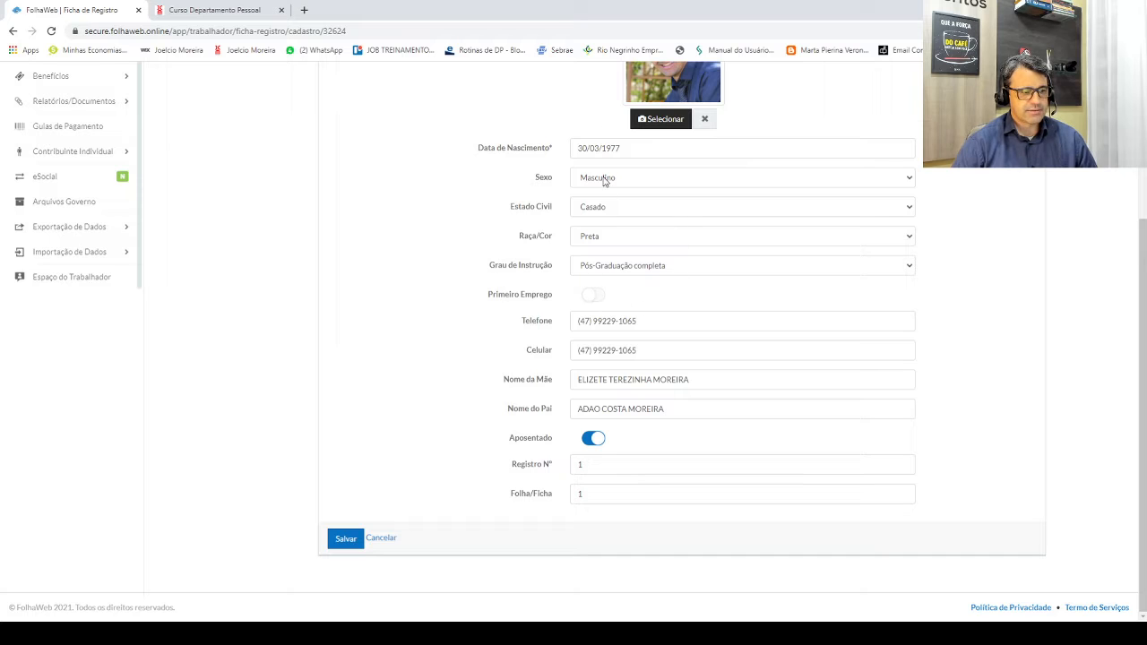
scroll(498, 268, "up", 1)
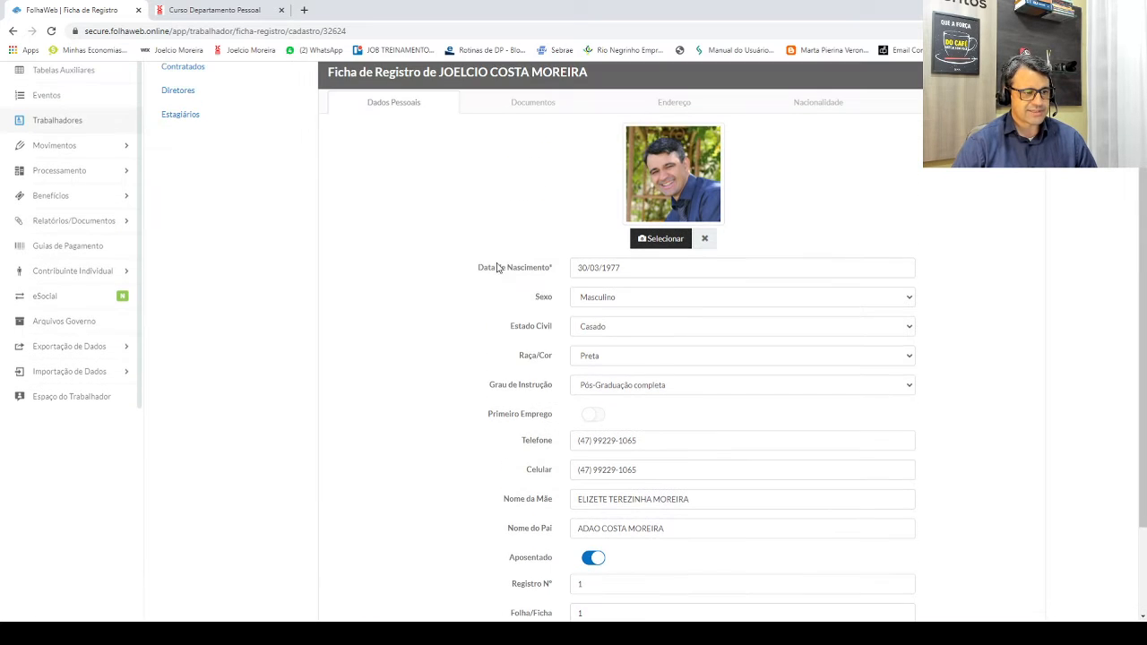
scroll(584, 350, "down", 1)
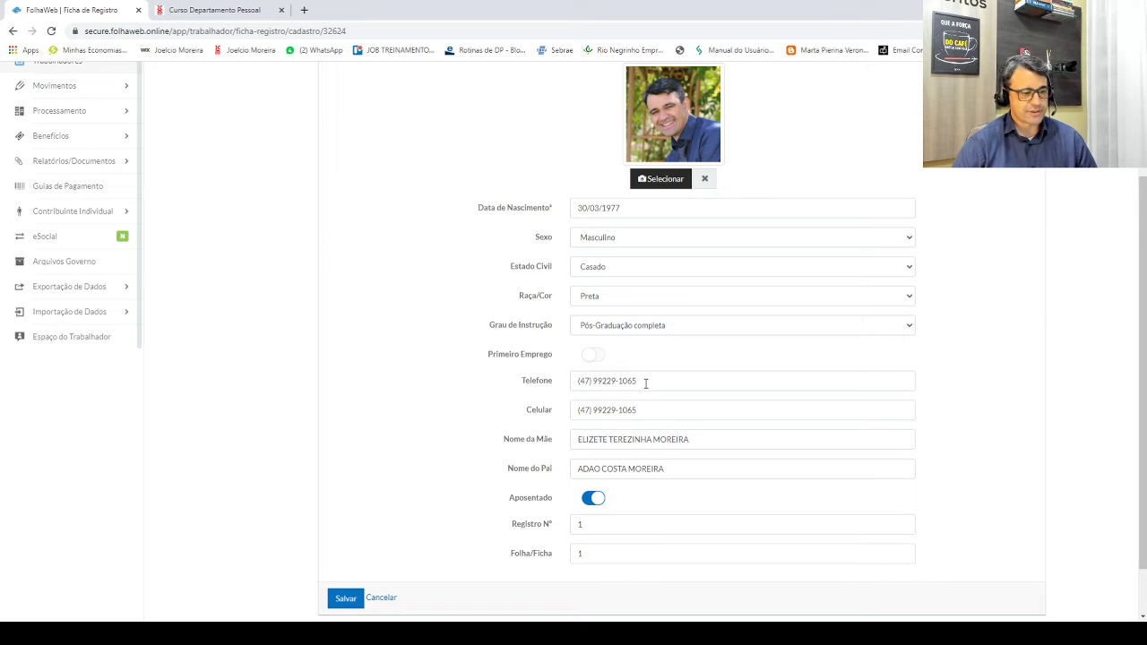
left_click_drag(658, 387, 580, 380)
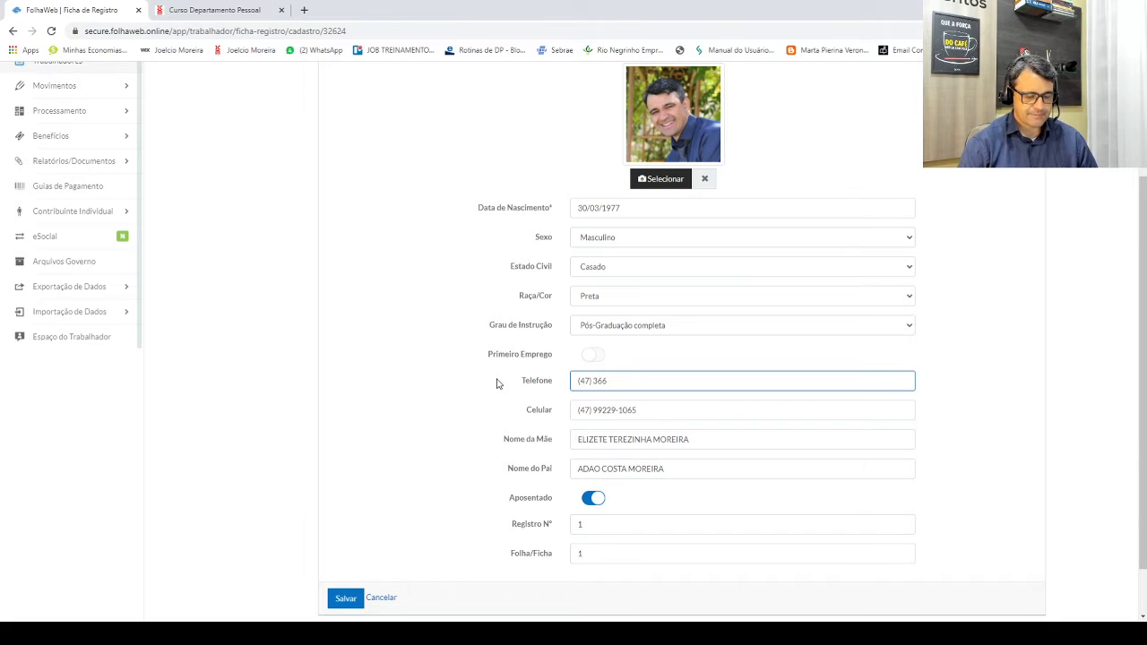
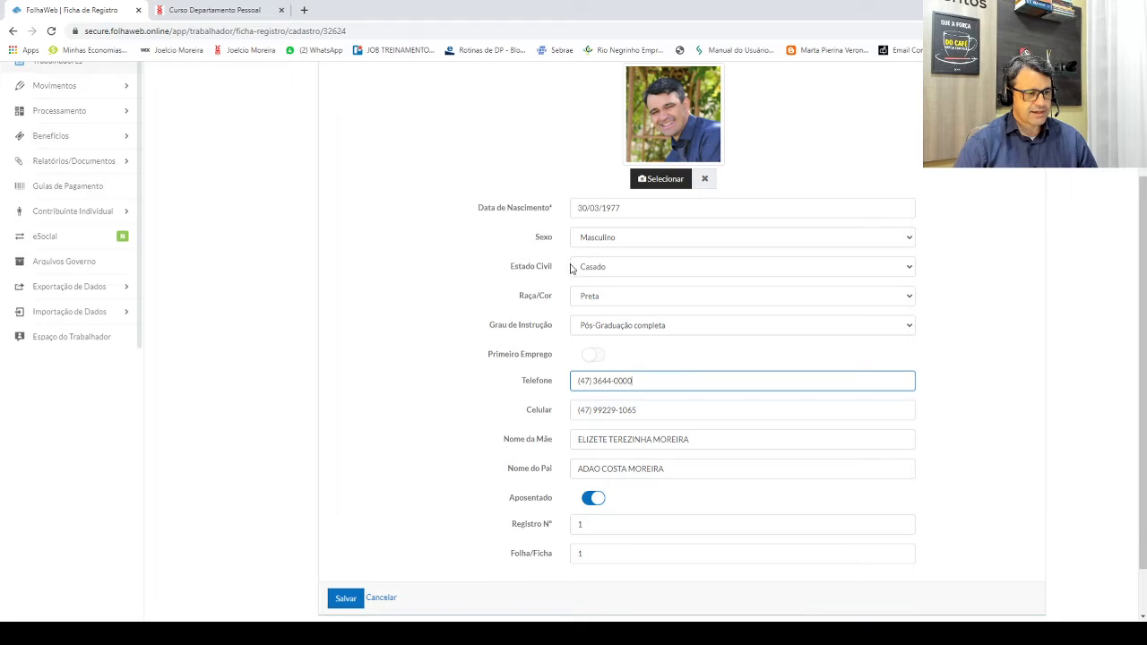
scroll(571, 269, "up", 2)
left_click(532, 195)
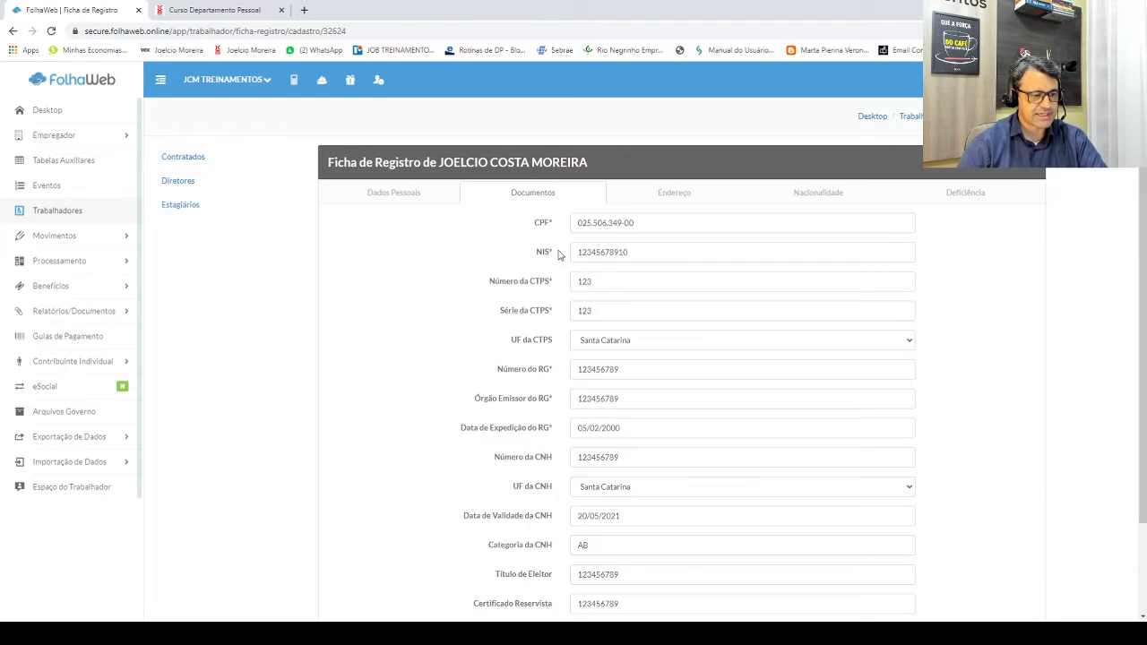
Step: Set Código Município de Nascimento to 4215000 under Nacionalidade and save the record
scroll(576, 298, "down", 2)
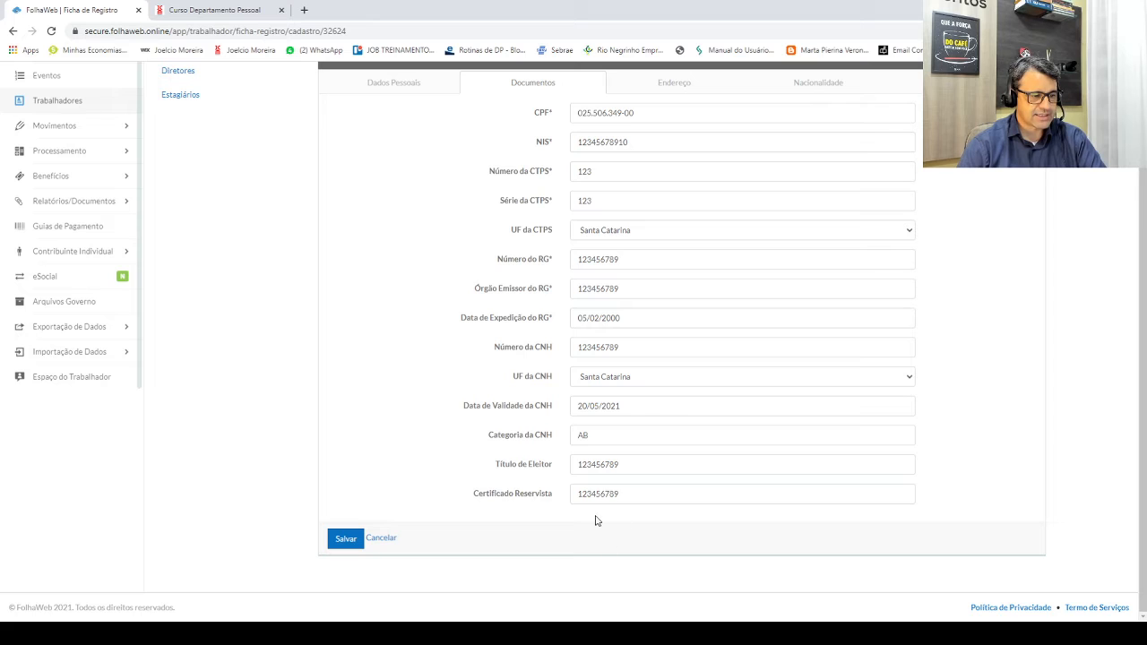
scroll(606, 396, "up", 2)
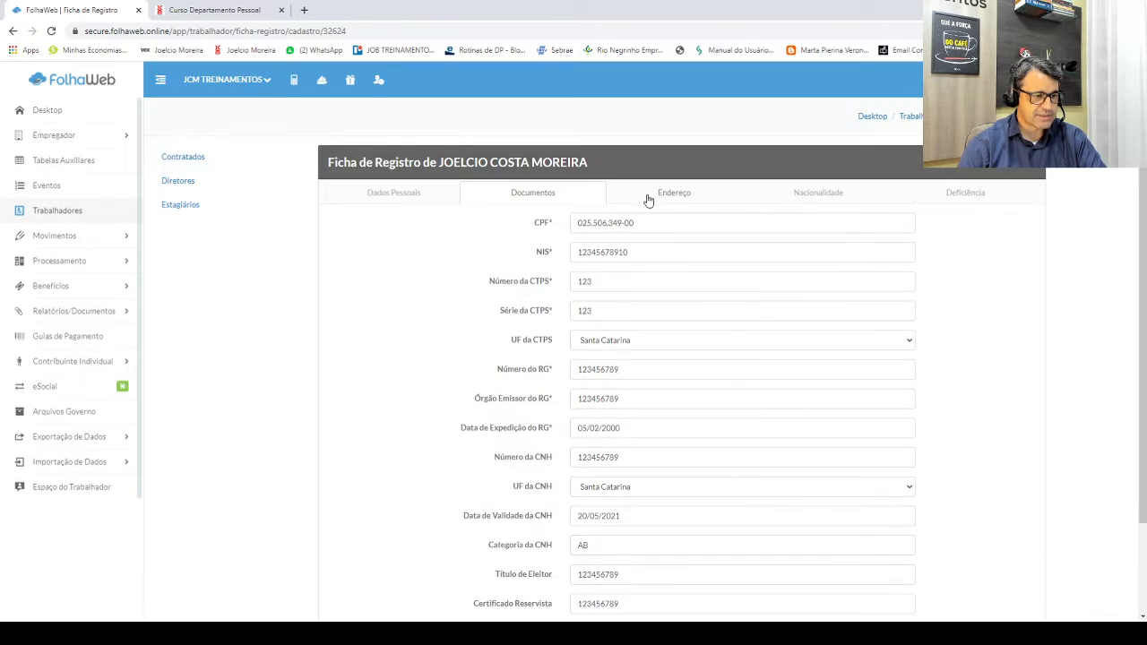
left_click(672, 192)
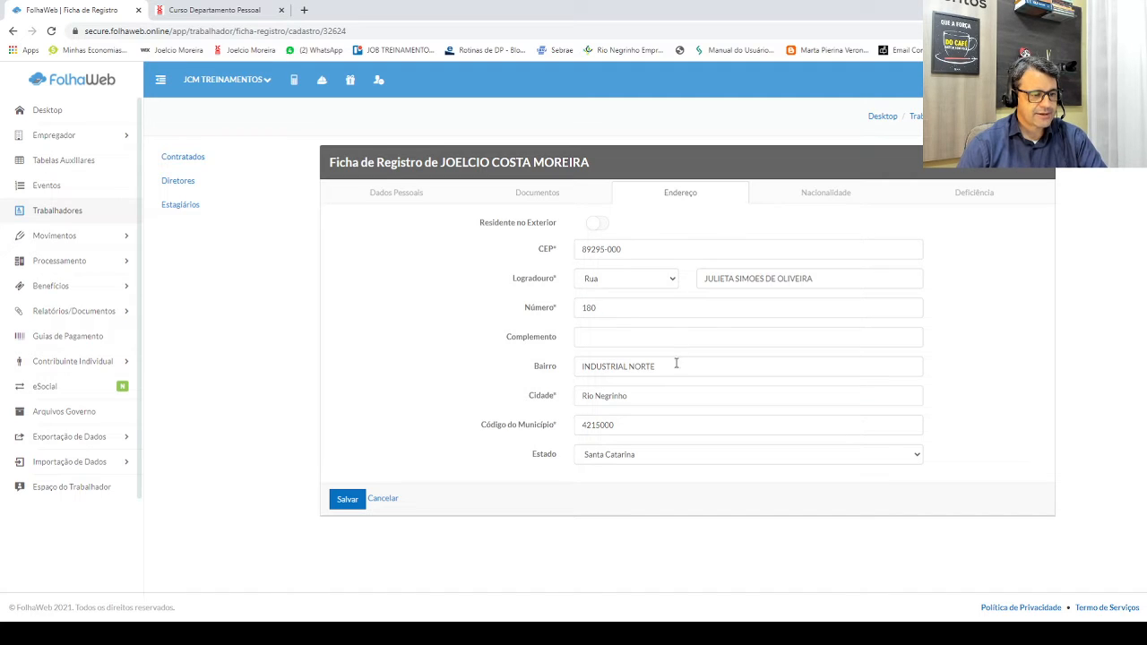
left_click(814, 196)
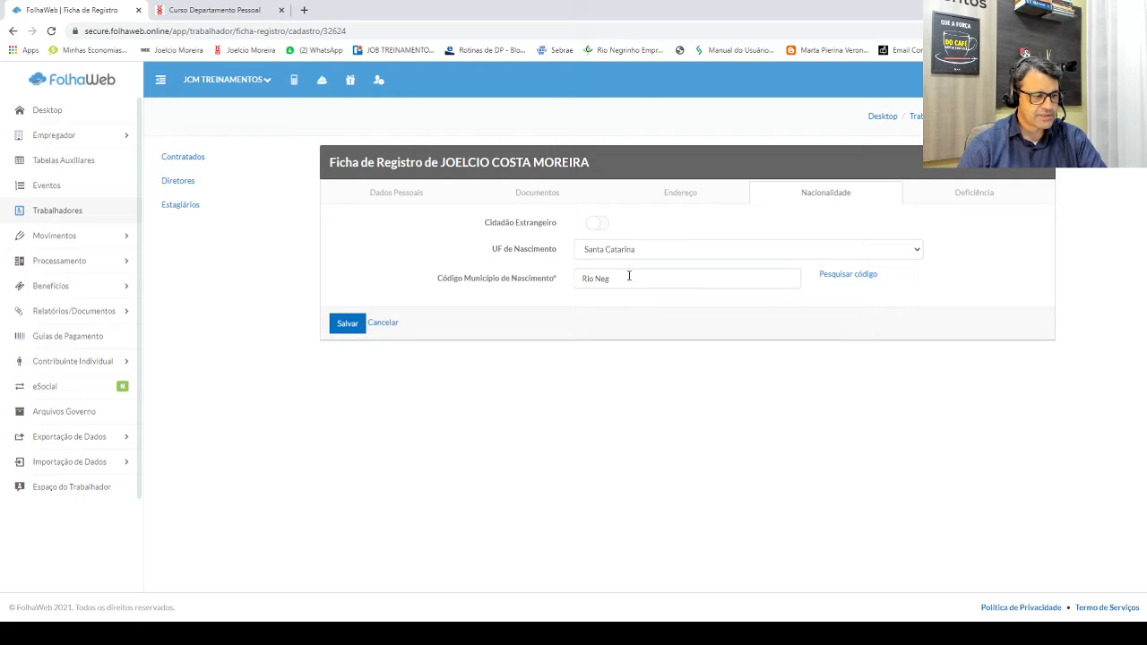
left_click_drag(628, 276, 528, 284)
type("4215000")
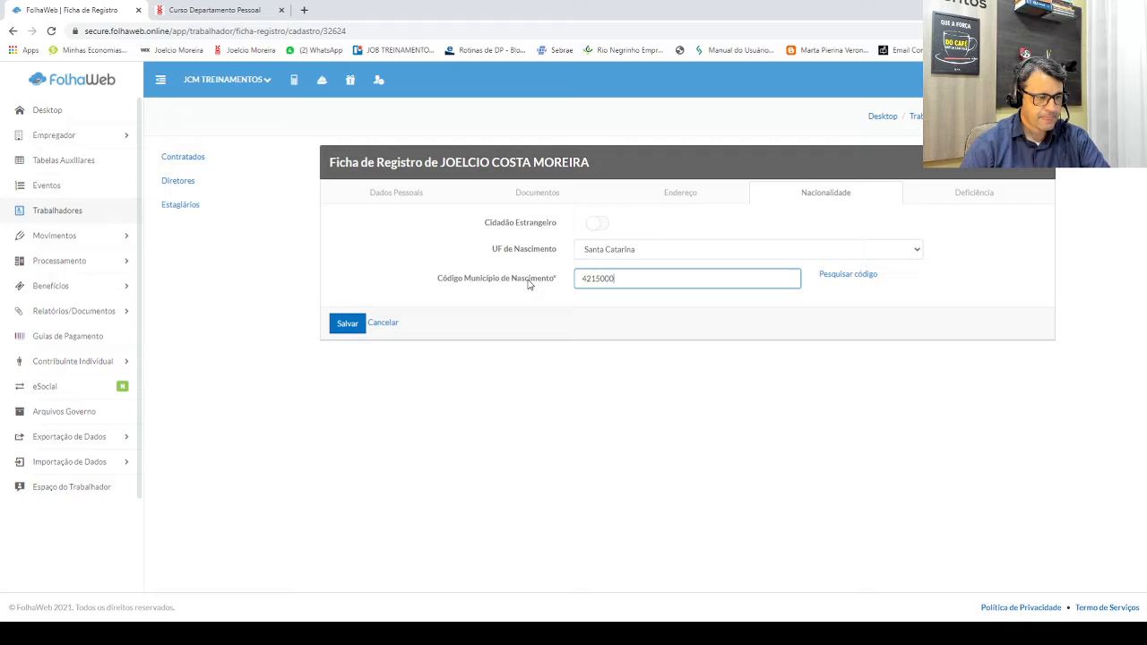
key("Return")
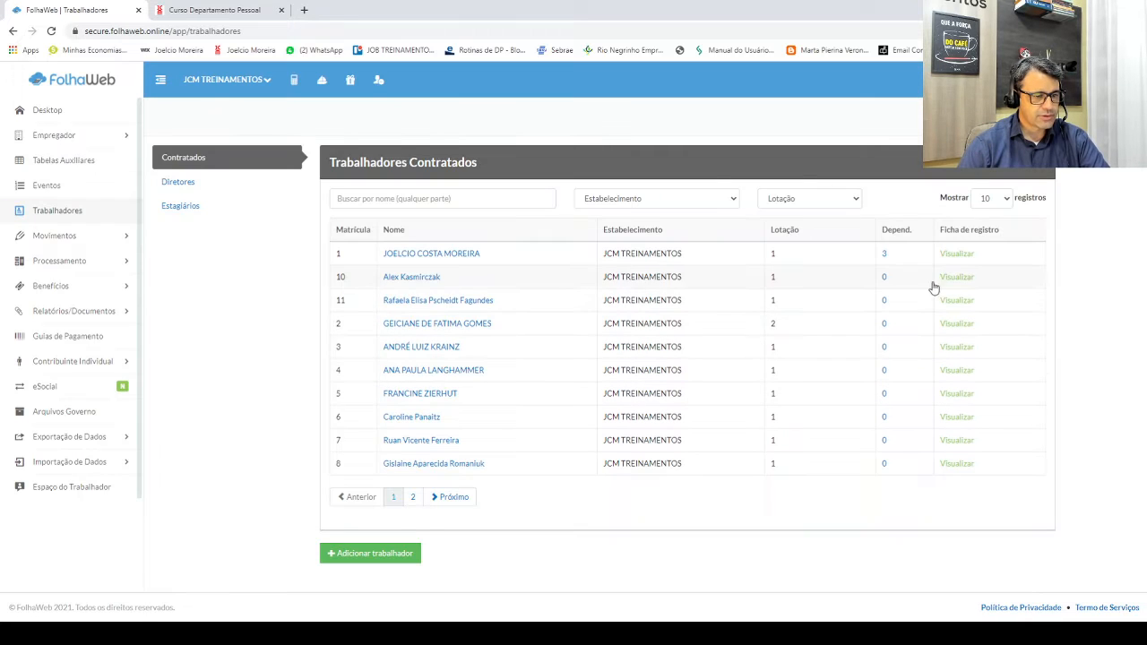
left_click(434, 255)
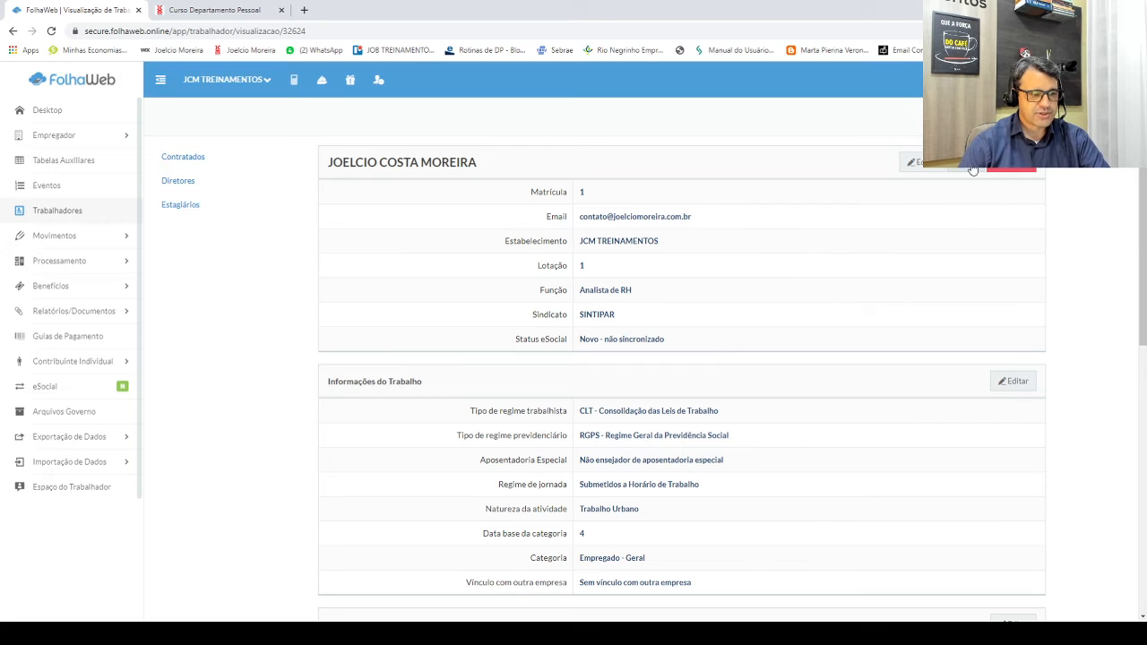
left_click(974, 168)
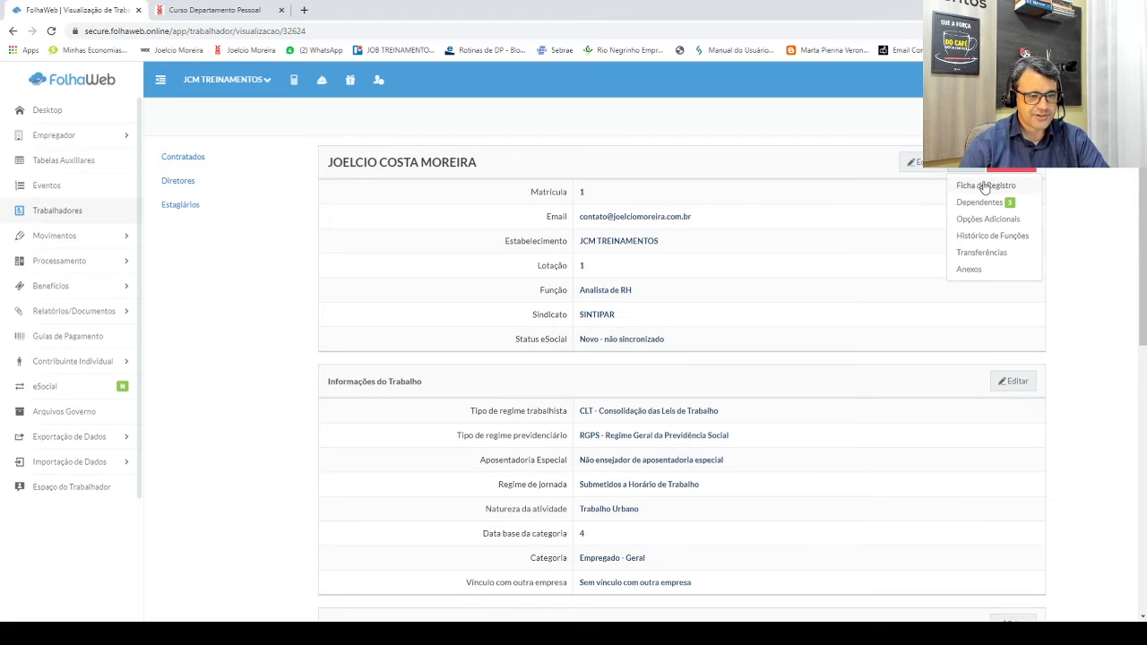
left_click(982, 204)
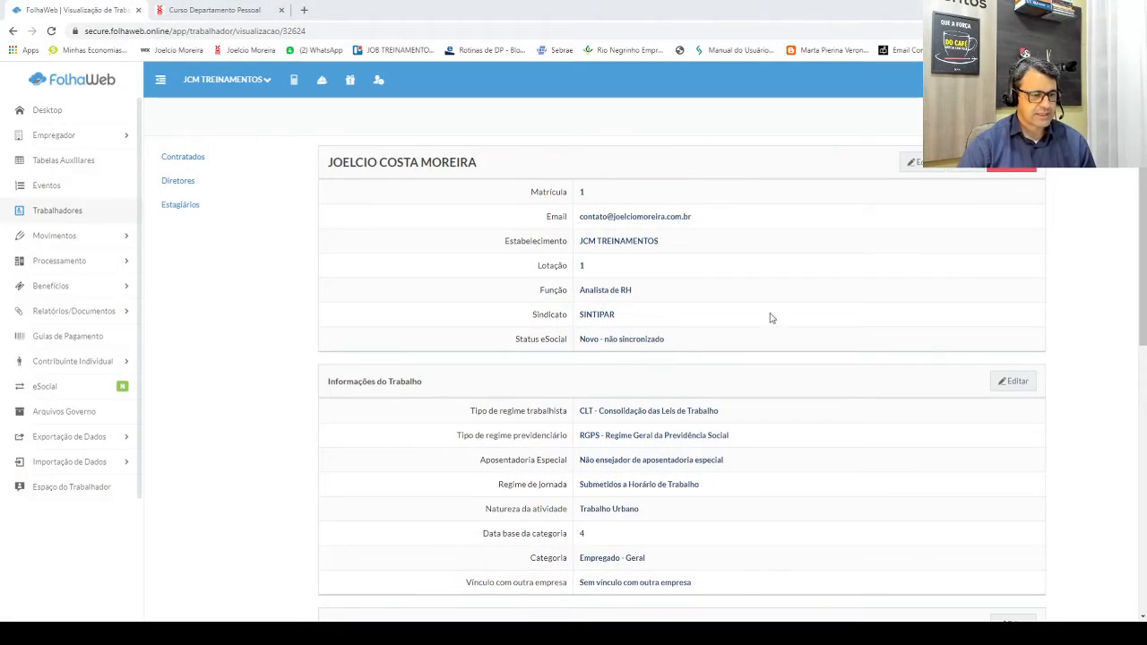
left_click(979, 172)
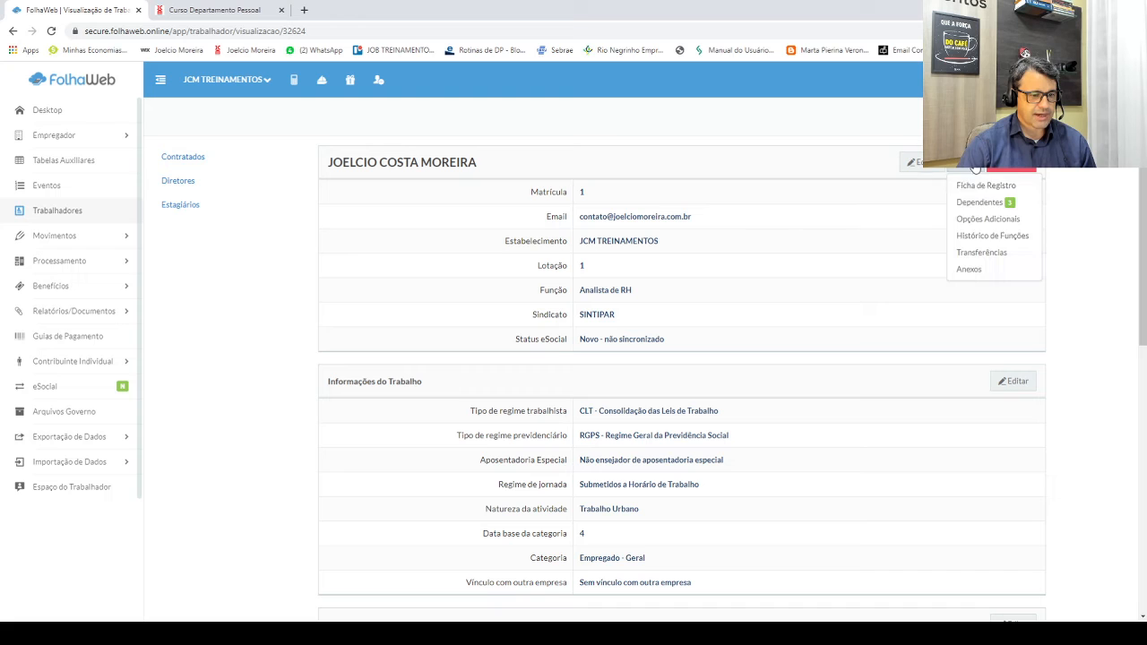
Step: Turn on Adiantamento de 13º nas Férias in the worker's Opções Adicionais
left_click(983, 221)
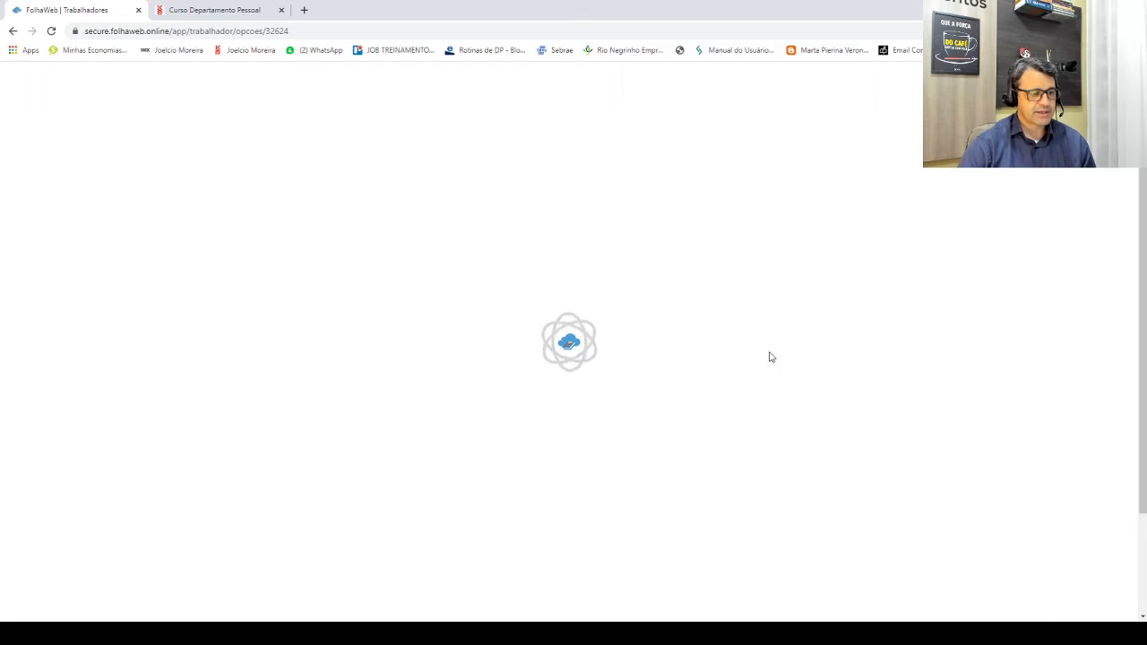
scroll(638, 404, "down", 2)
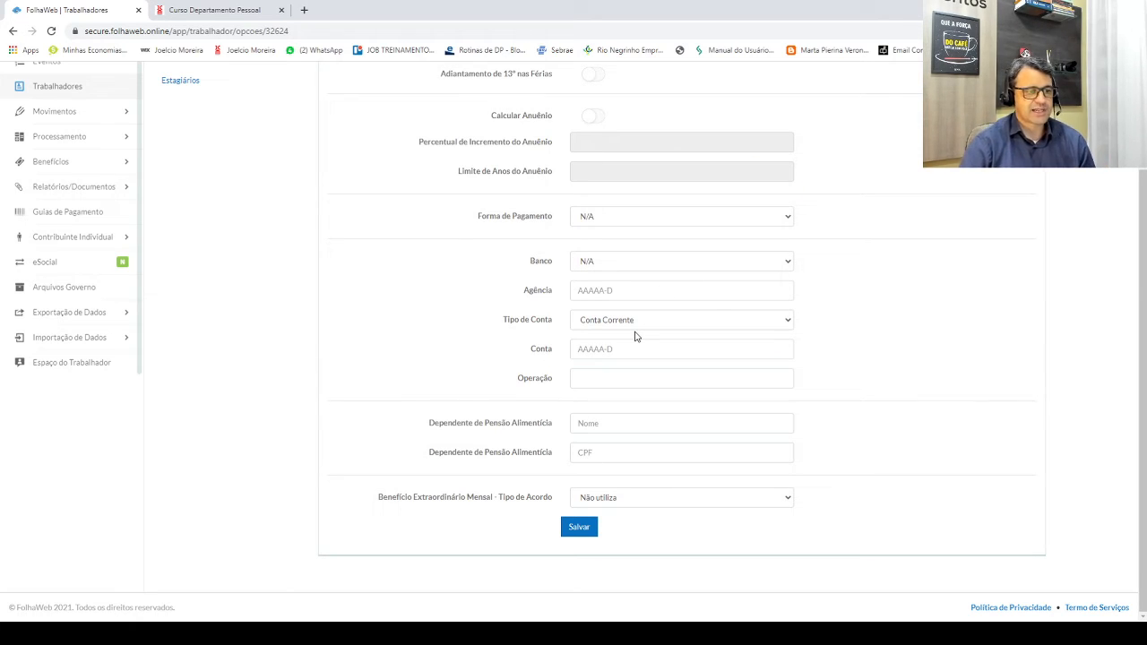
scroll(635, 336, "up", 2)
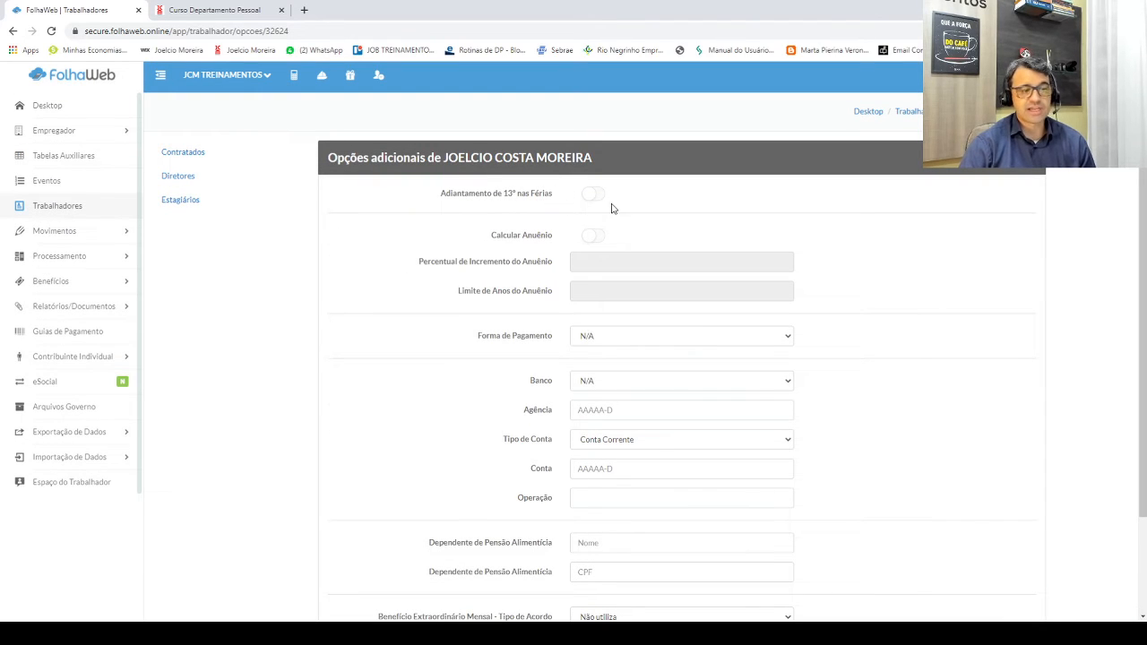
left_click(594, 194)
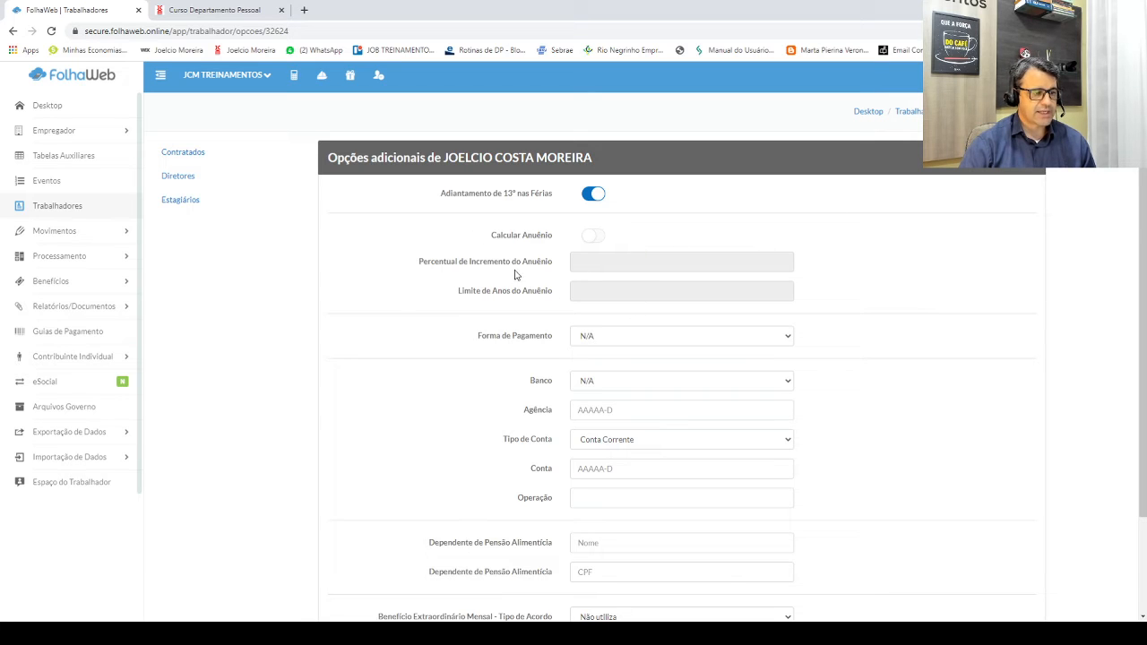
scroll(606, 364, "down", 2)
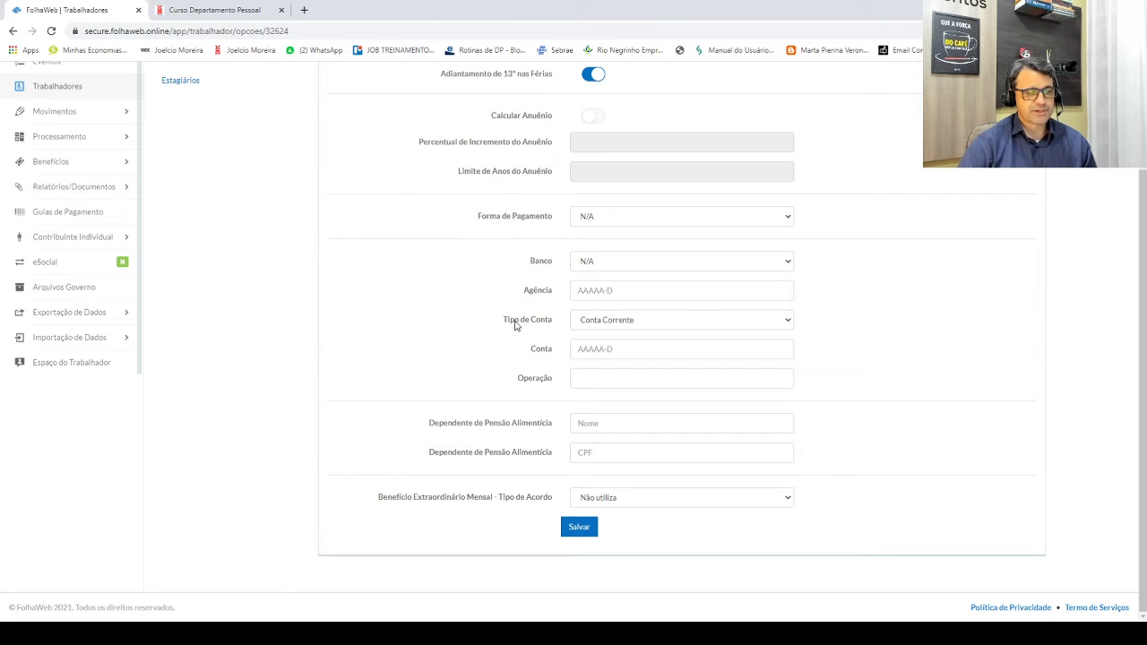
scroll(591, 354, "up", 2)
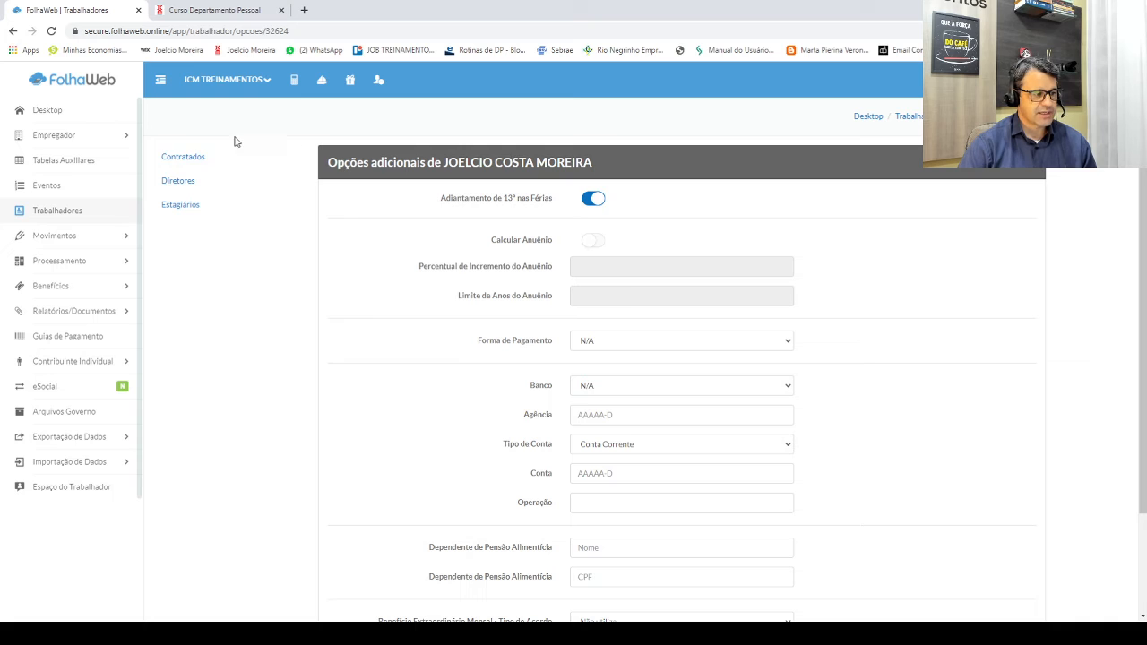
Step: Return to the worker page and choose Histórico de Funções from the Editar dropdown
left_click(12, 30)
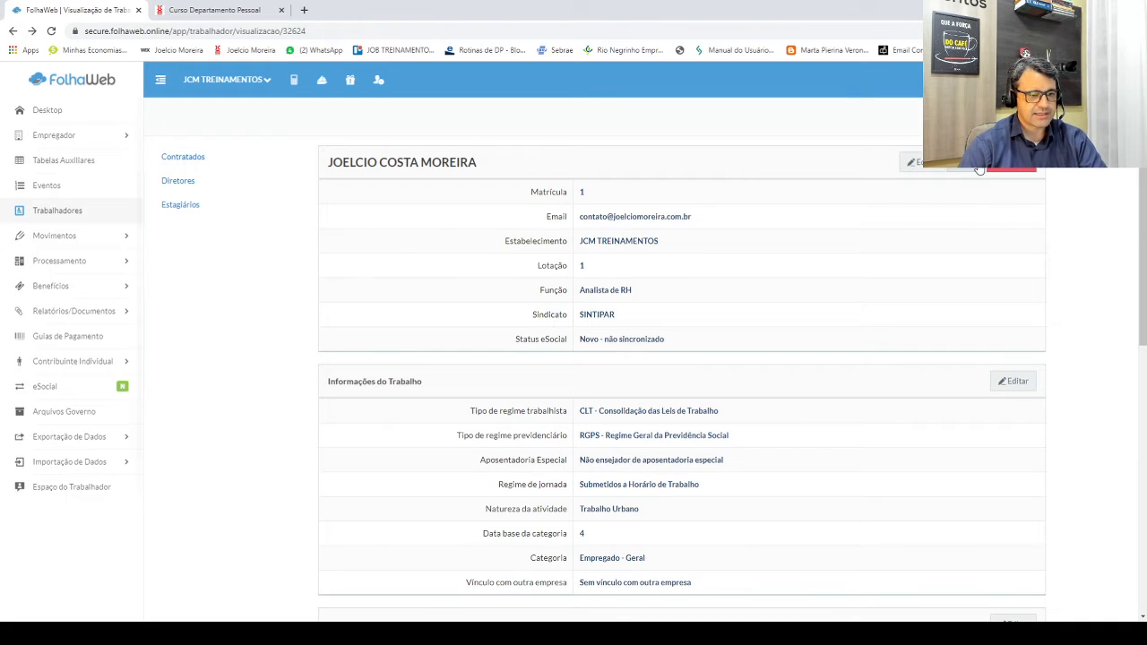
left_click(976, 169)
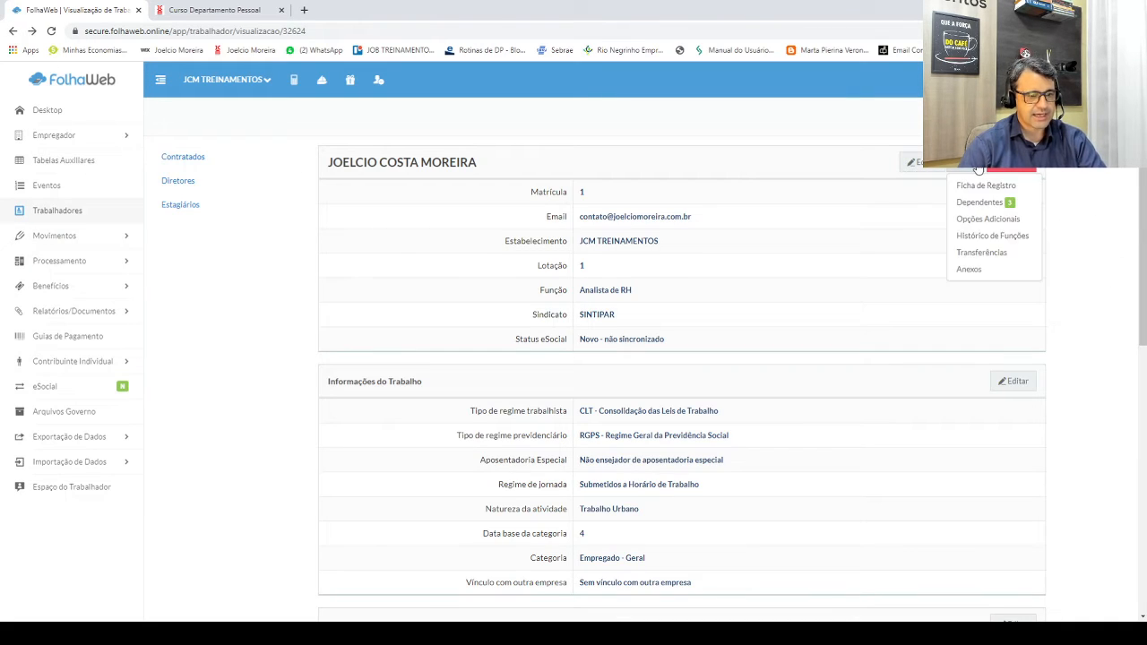
left_click(1001, 236)
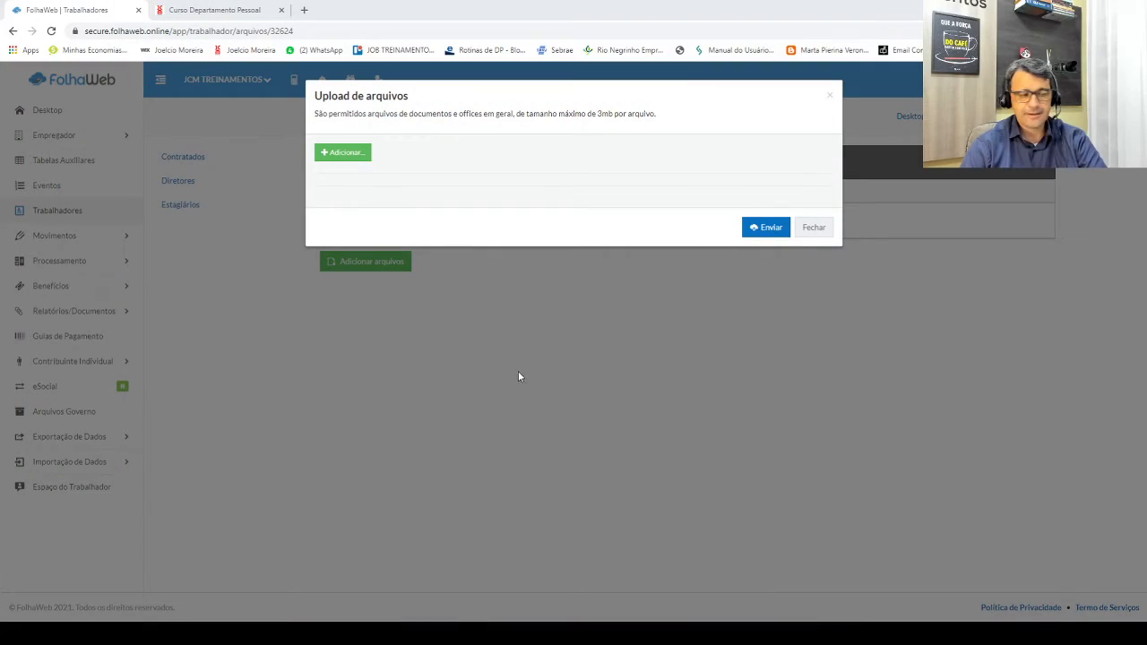
Step: Upload LOGO JCM.png to the worker's attachments, then return to the Contratados list
left_click(335, 155)
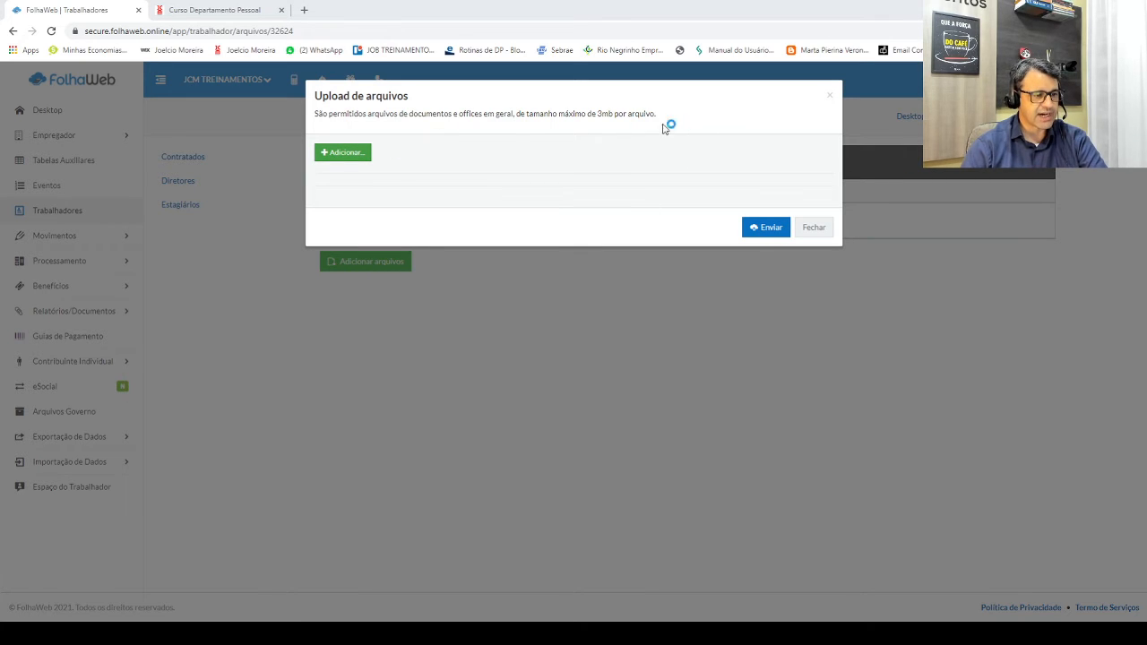
left_click(882, 434)
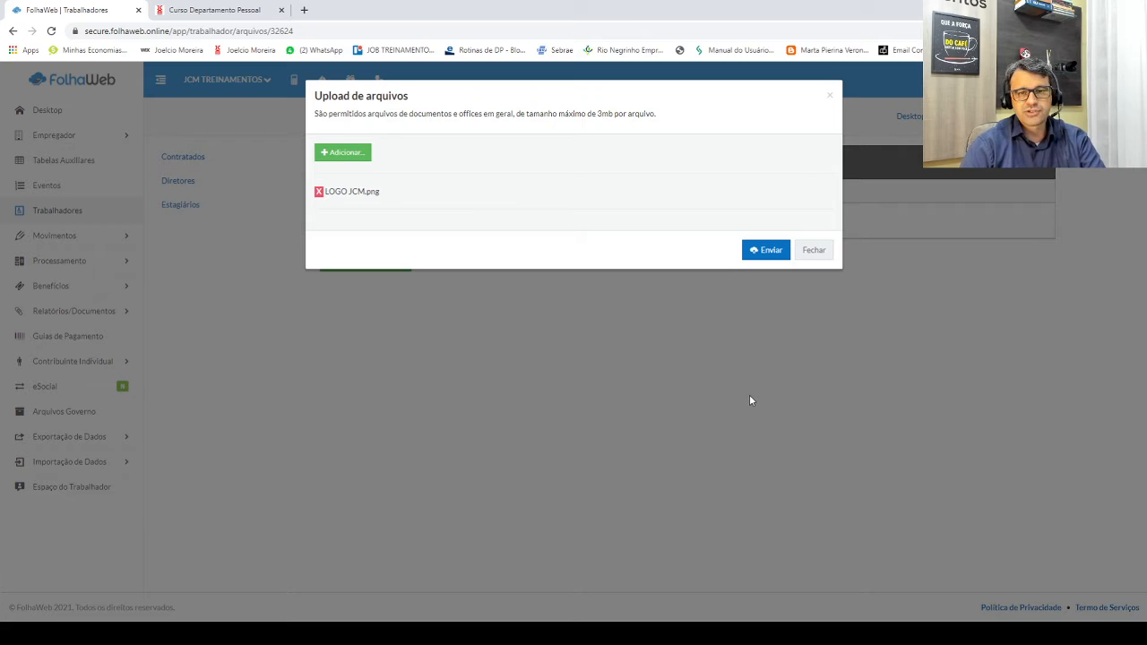
left_click(773, 250)
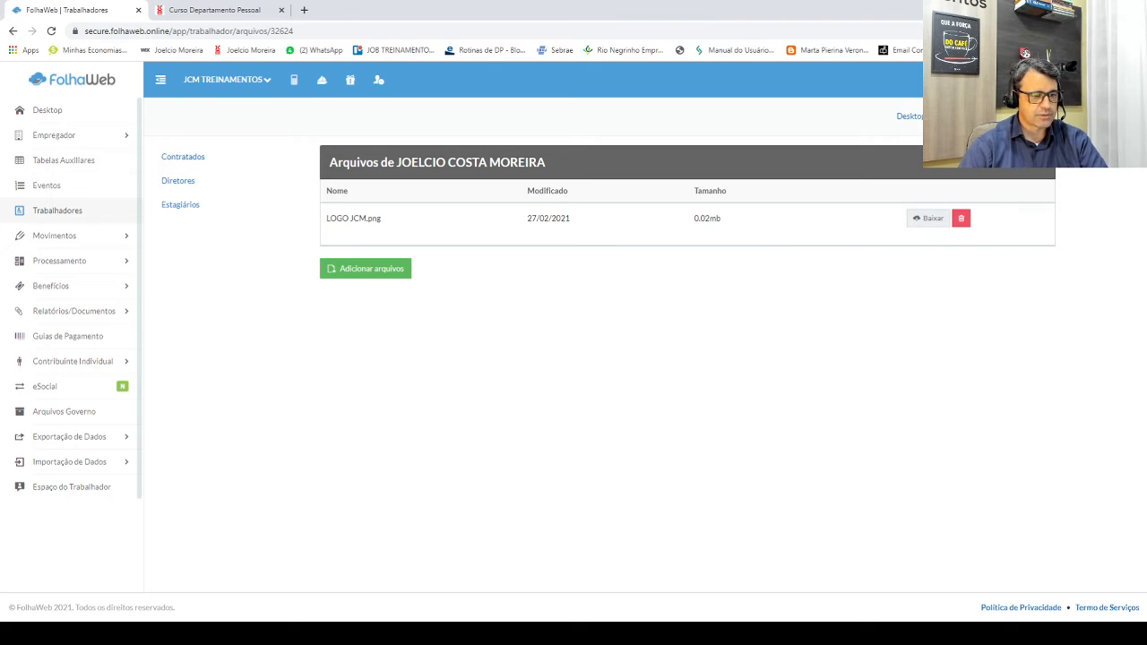
left_click(51, 31)
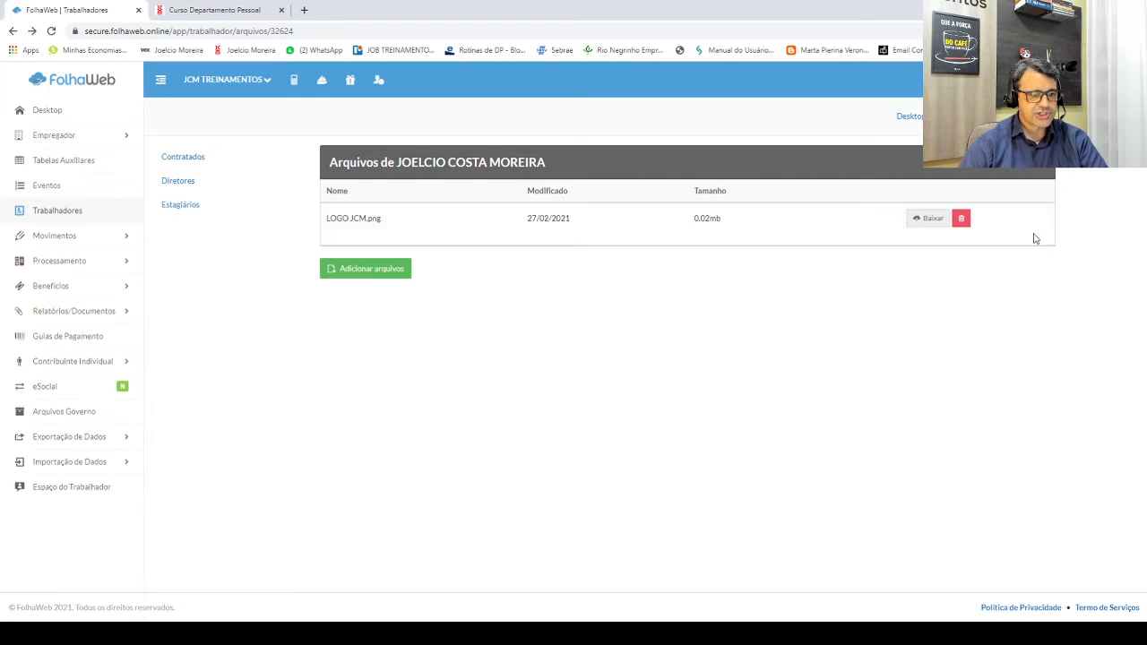
left_click(183, 157)
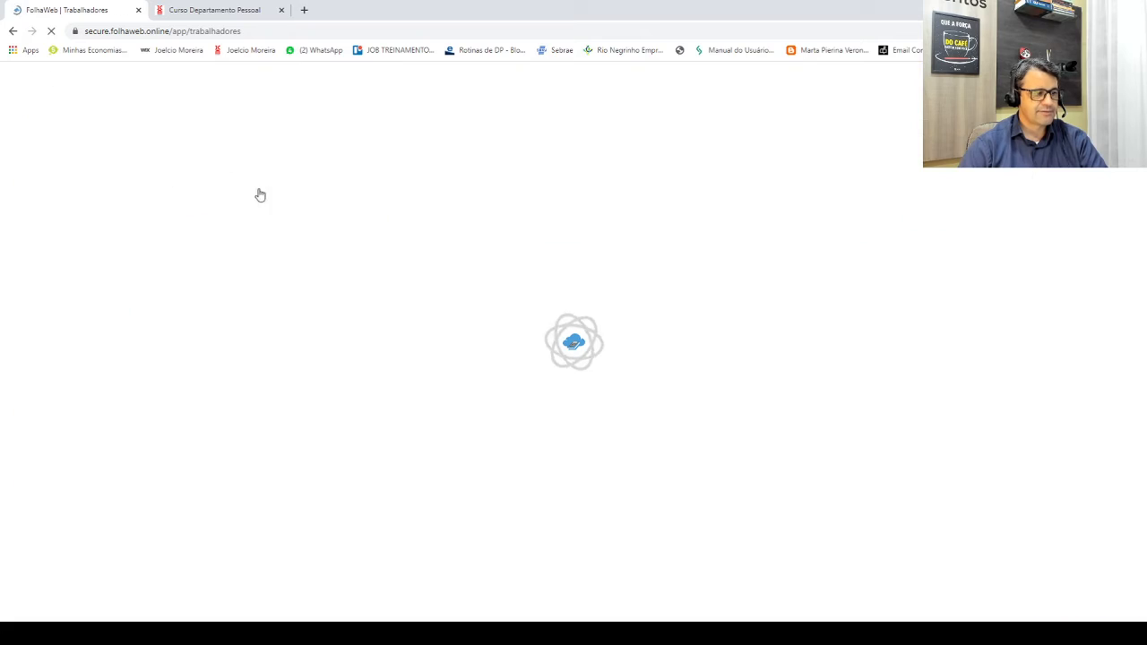
Step: Open the worker's record, then expand the Relatórios section in the side menu
left_click(403, 255)
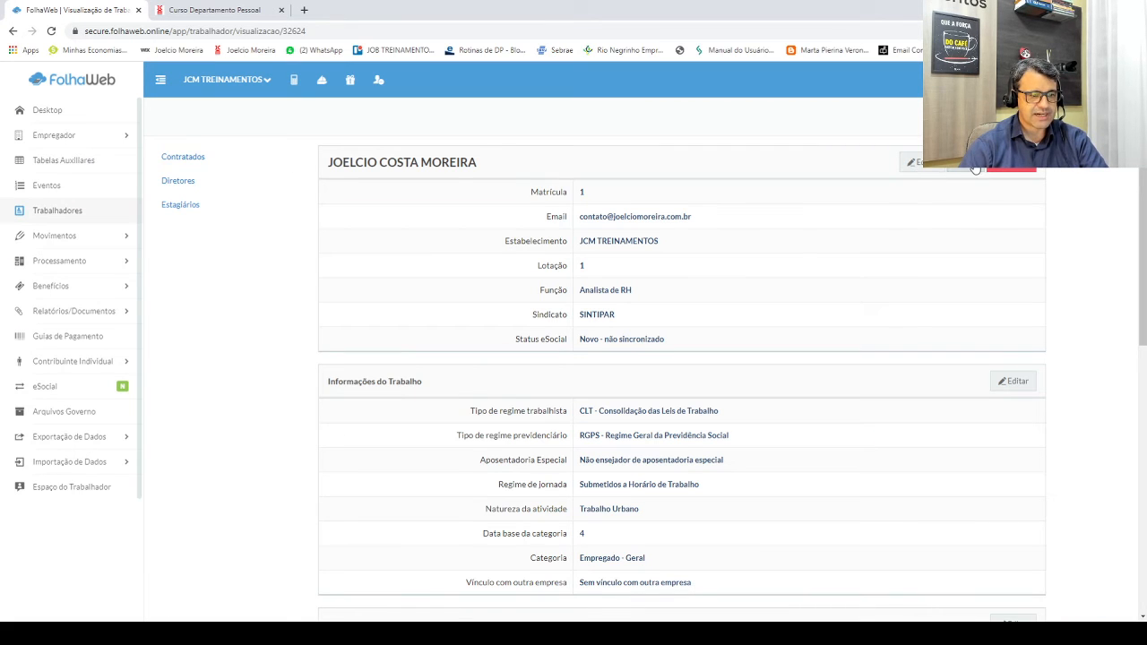
left_click(974, 169)
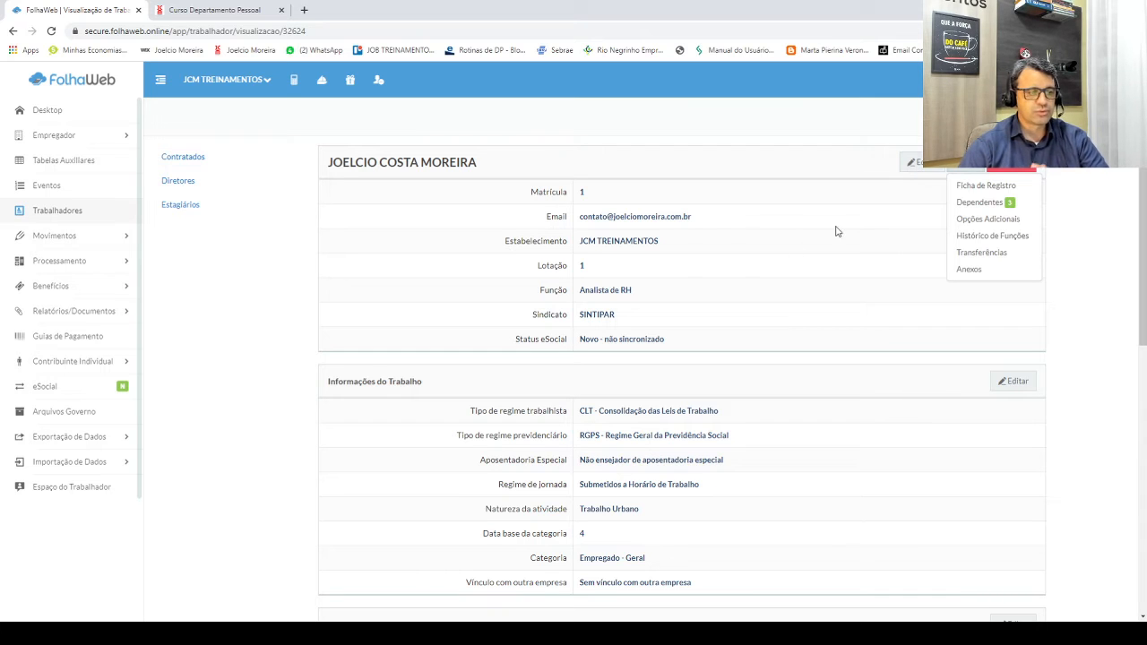
scroll(754, 358, "down", 2)
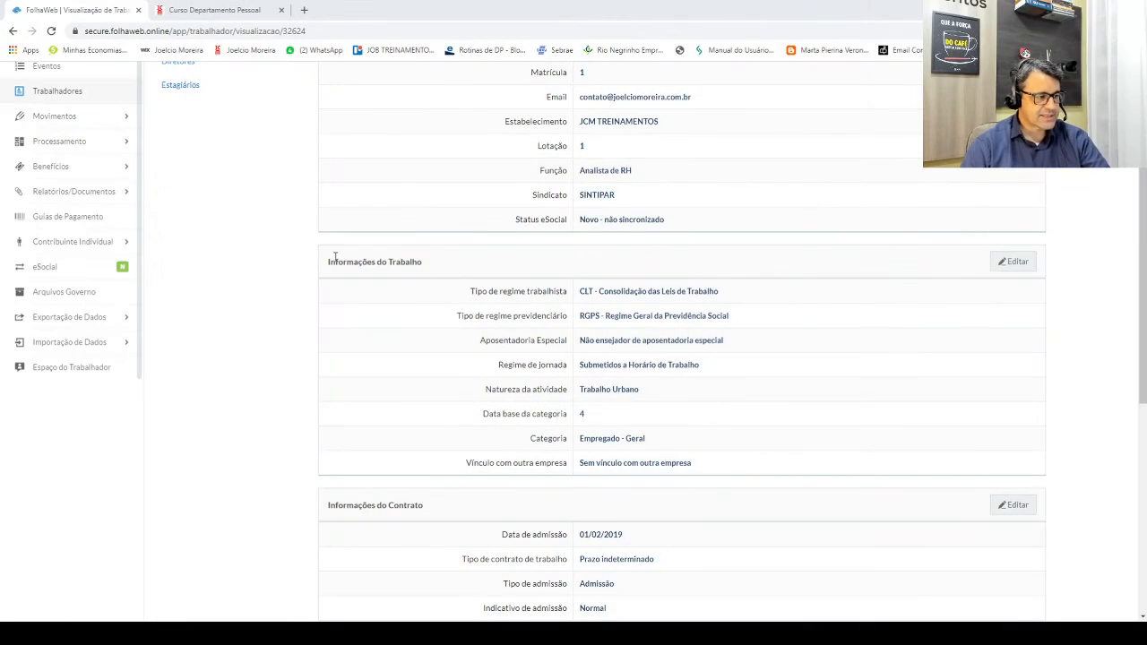
scroll(335, 257, "up", 2)
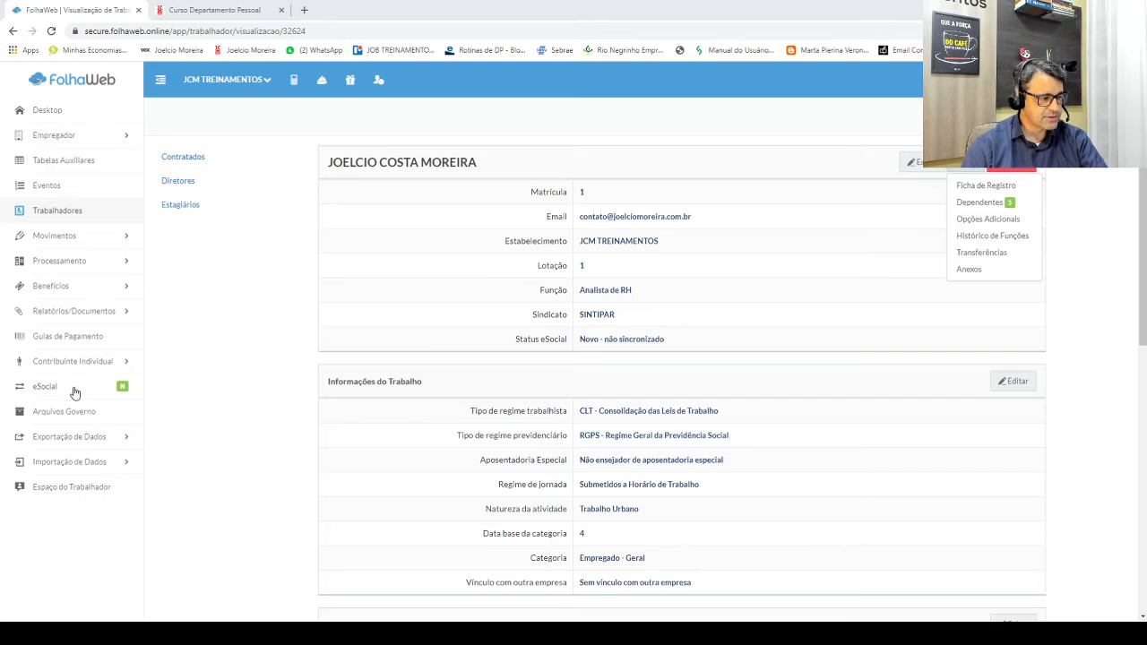
left_click(79, 313)
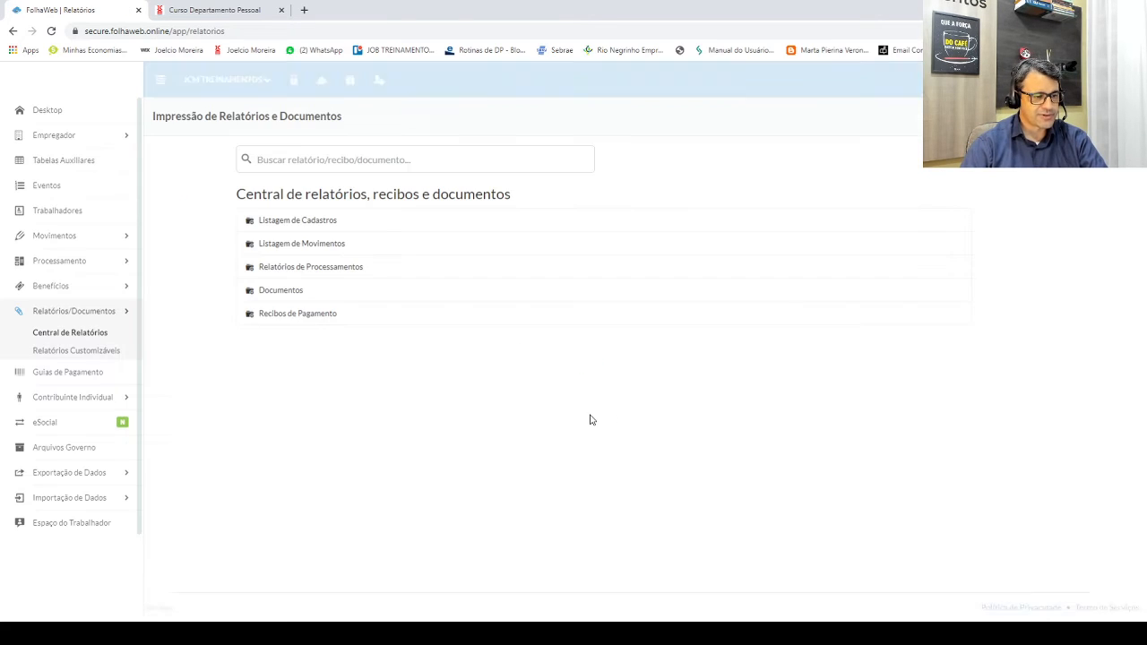
Step: Expand the report groups down to Documentos and open Ficha de Registro do Trabalhador
left_click(313, 269)
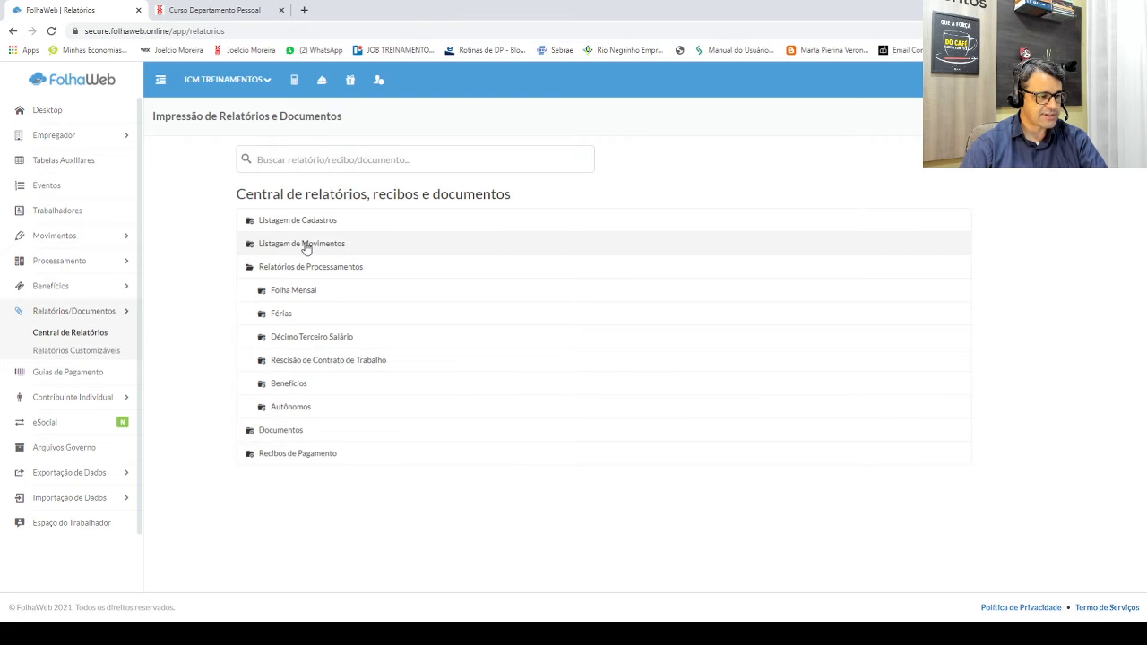
left_click(305, 246)
left_click(283, 221)
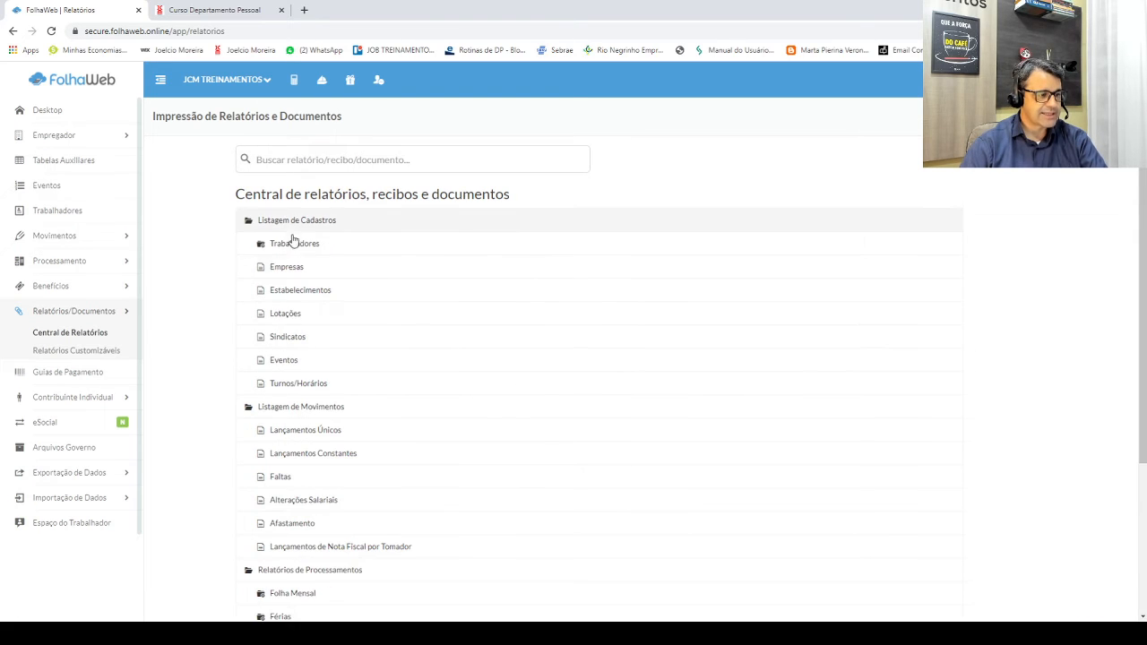
scroll(276, 387, "down", 3)
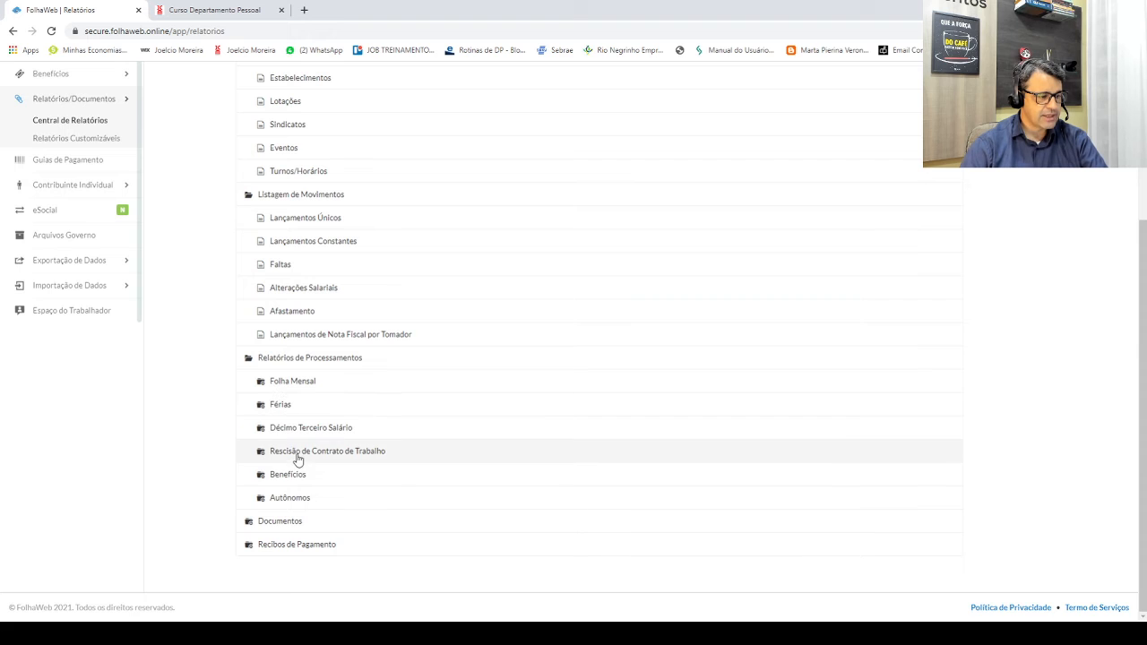
left_click(290, 523)
scroll(358, 497, "down", 4)
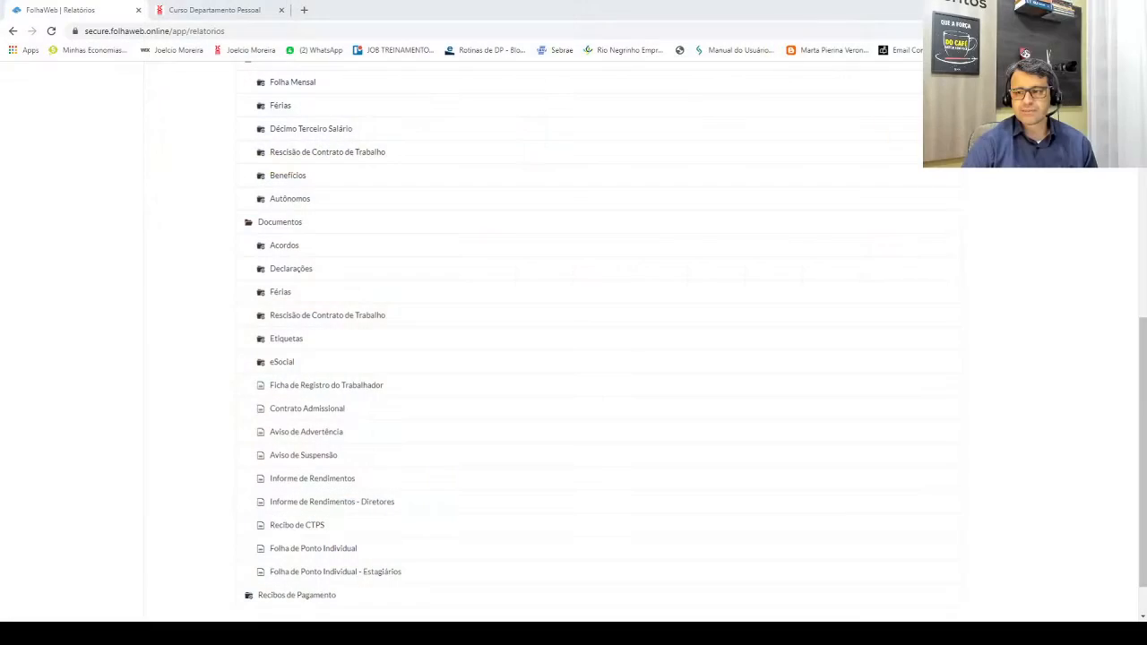
left_click(346, 386)
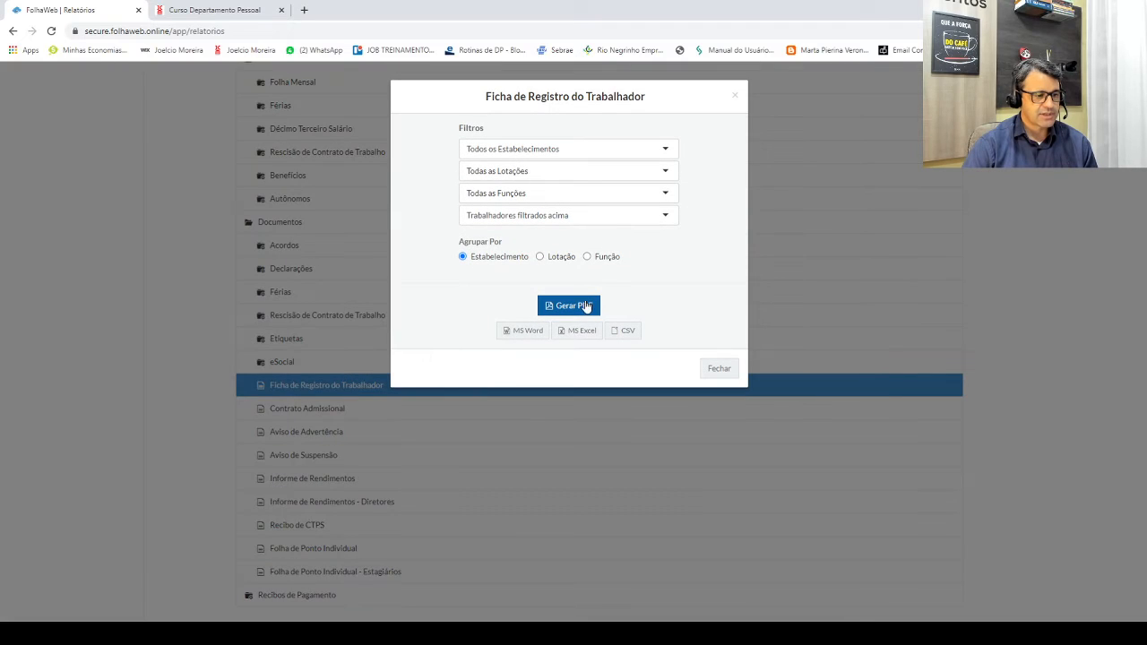
Step: Generate and review the Ficha de Registro do Trabalhador PDF, then close it and its dialog
left_click(568, 309)
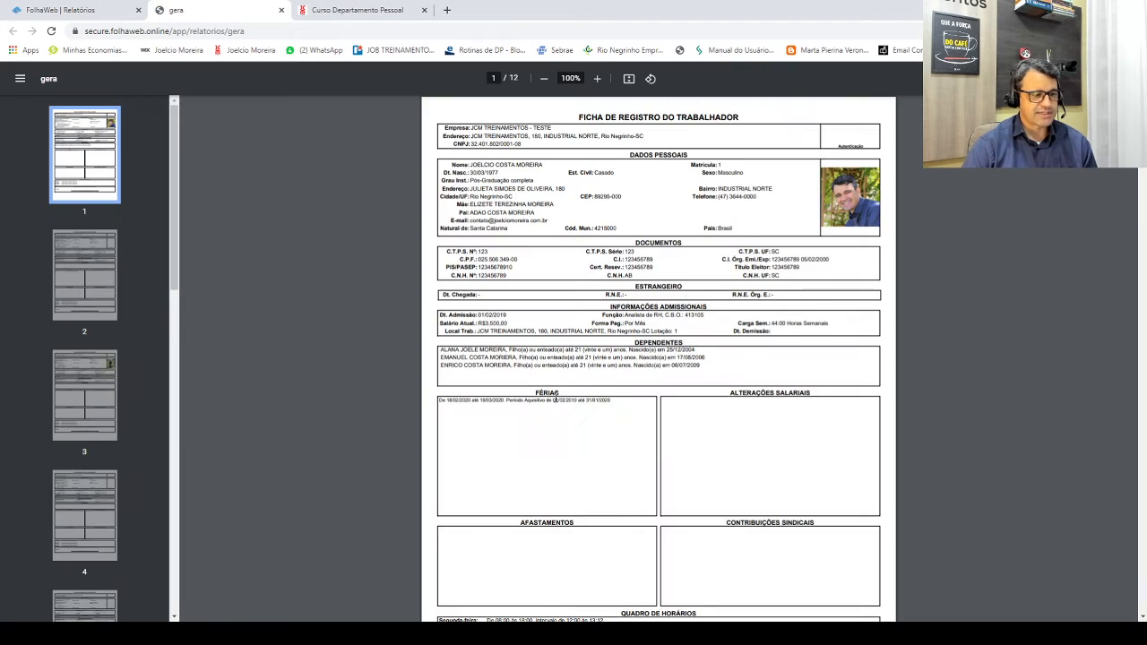
scroll(556, 403, "down", 8)
scroll(555, 409, "down", 15)
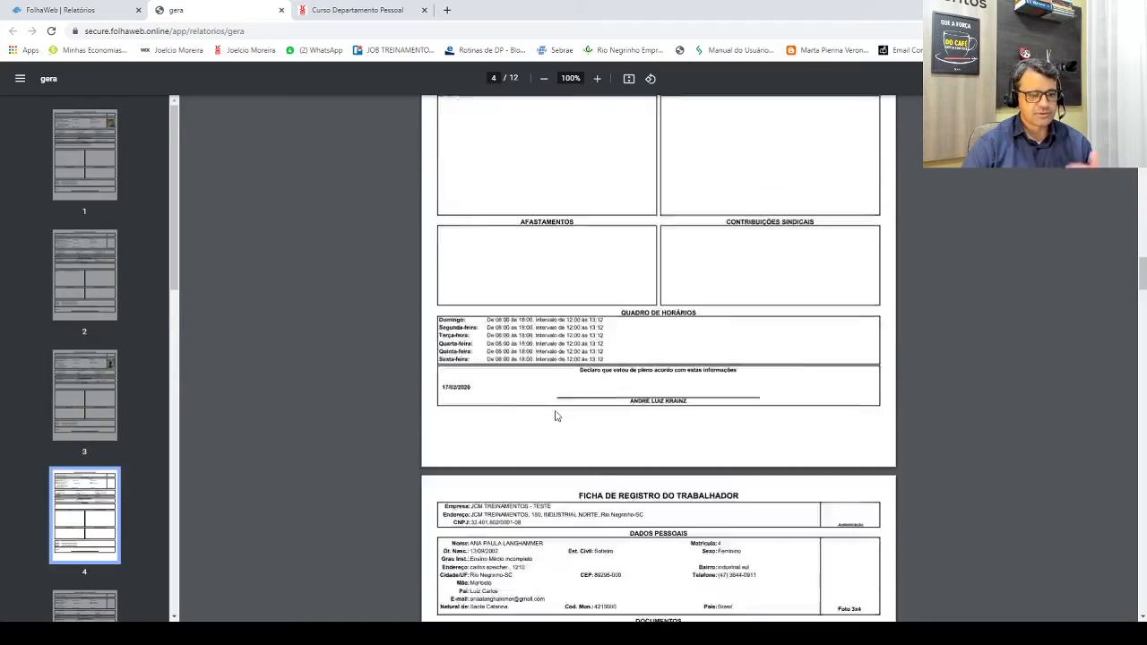
scroll(568, 414, "down", 20)
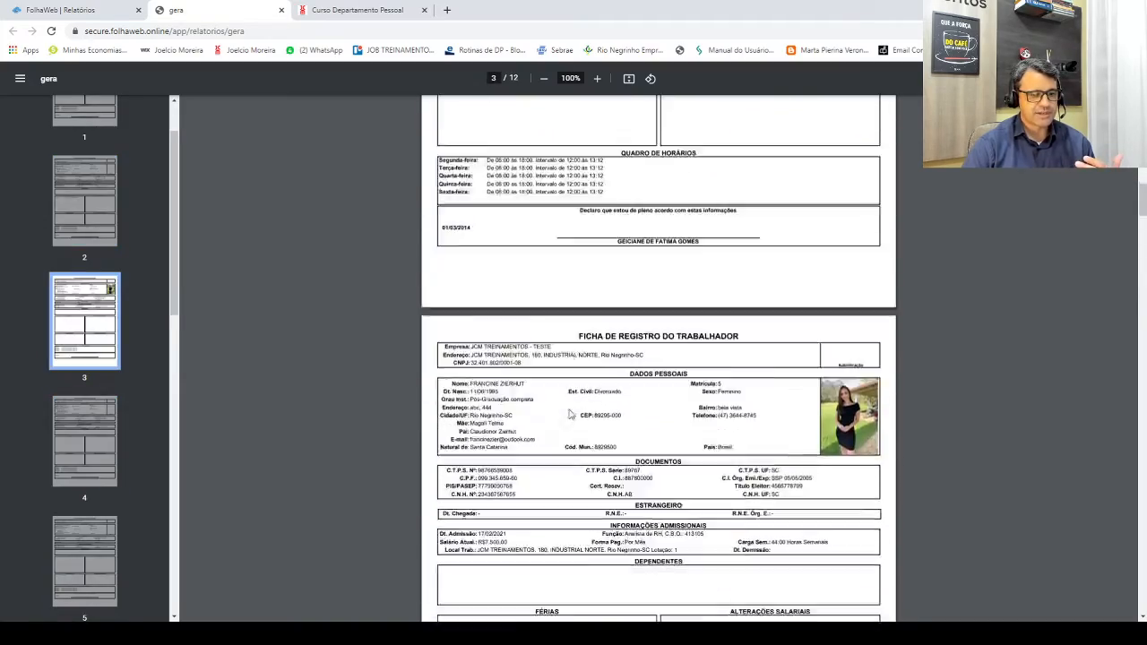
scroll(570, 411, "down", 20)
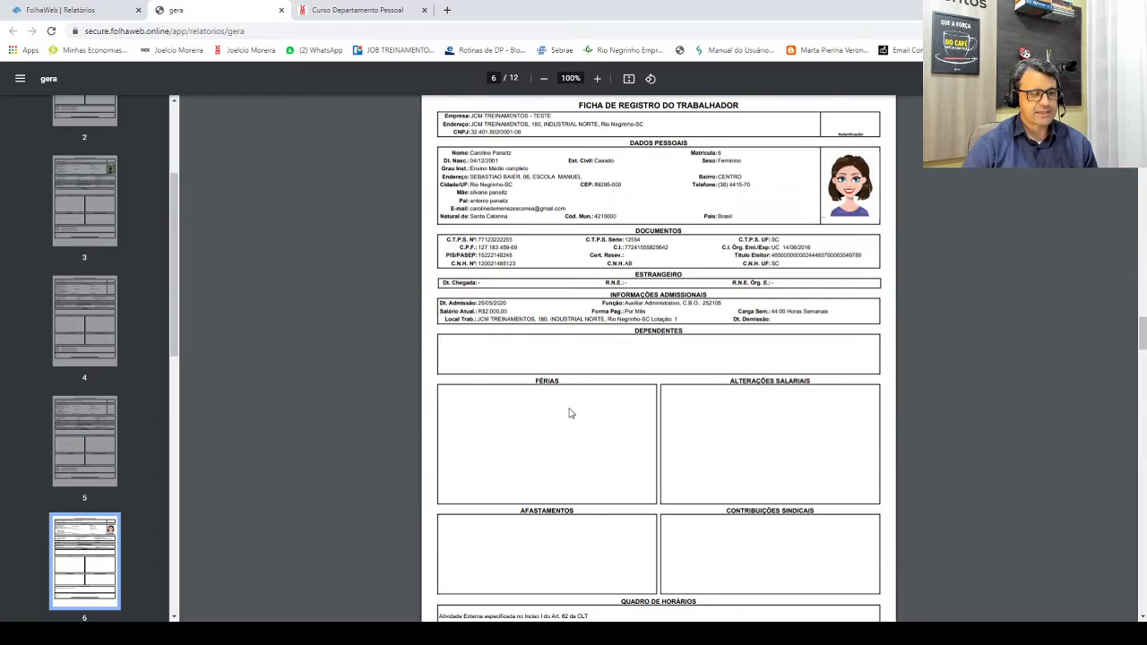
scroll(570, 407, "down", 5)
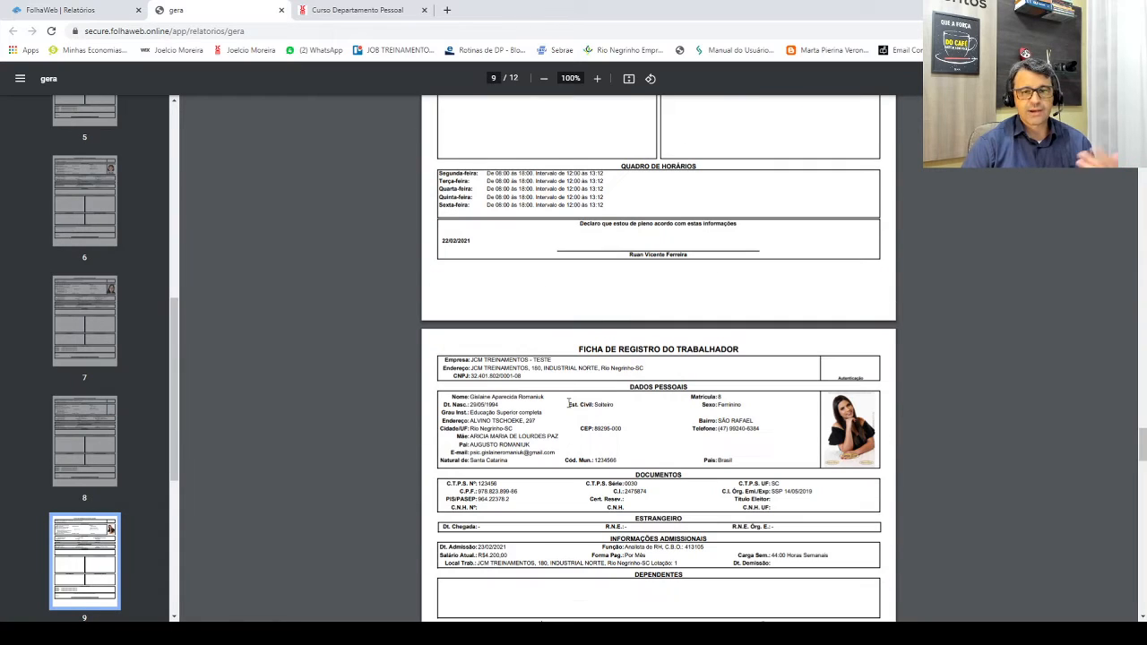
left_click(280, 9)
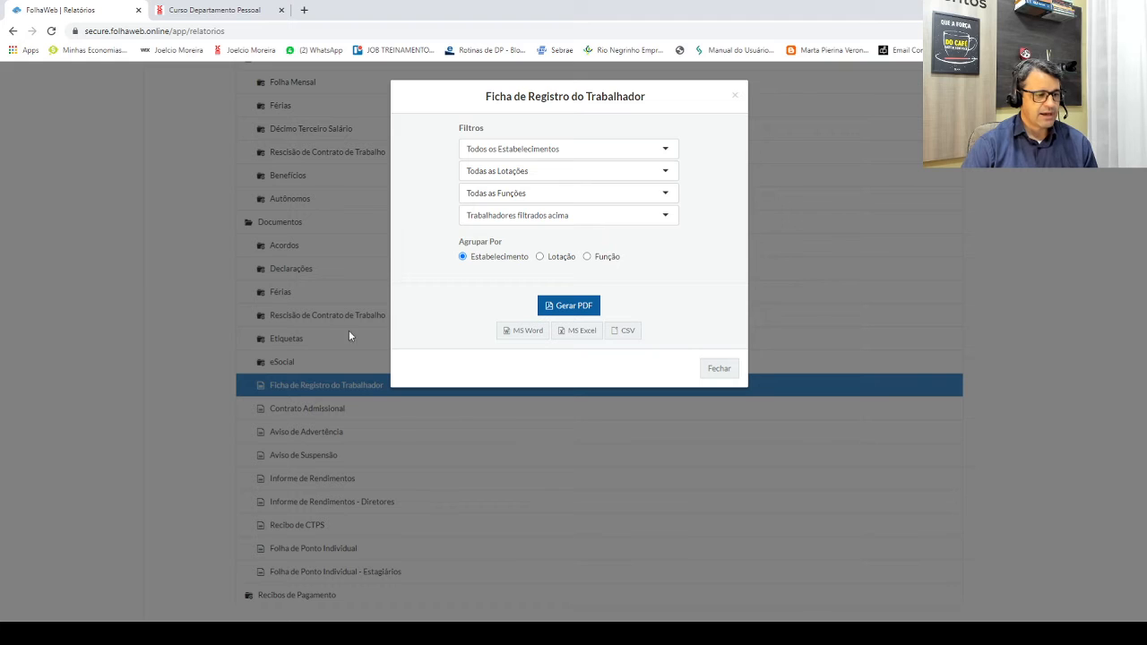
left_click(735, 95)
Step: Generate and review the Contrato Admissional PDF, then close it and its dialog
left_click(293, 410)
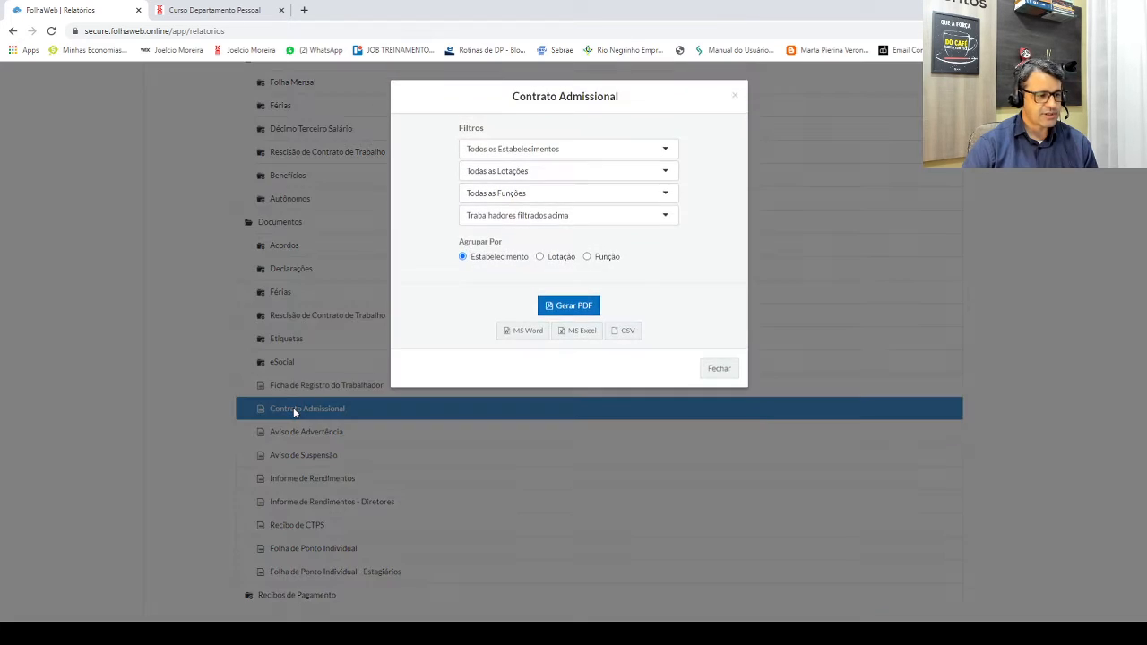
left_click(583, 305)
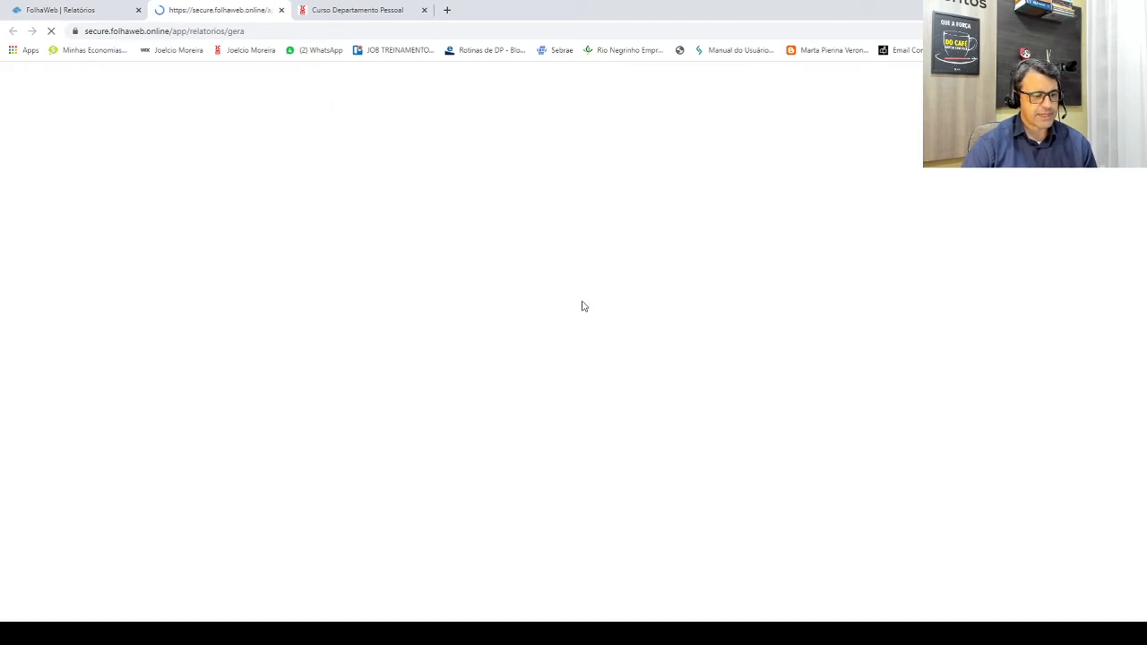
scroll(594, 304, "down", 20)
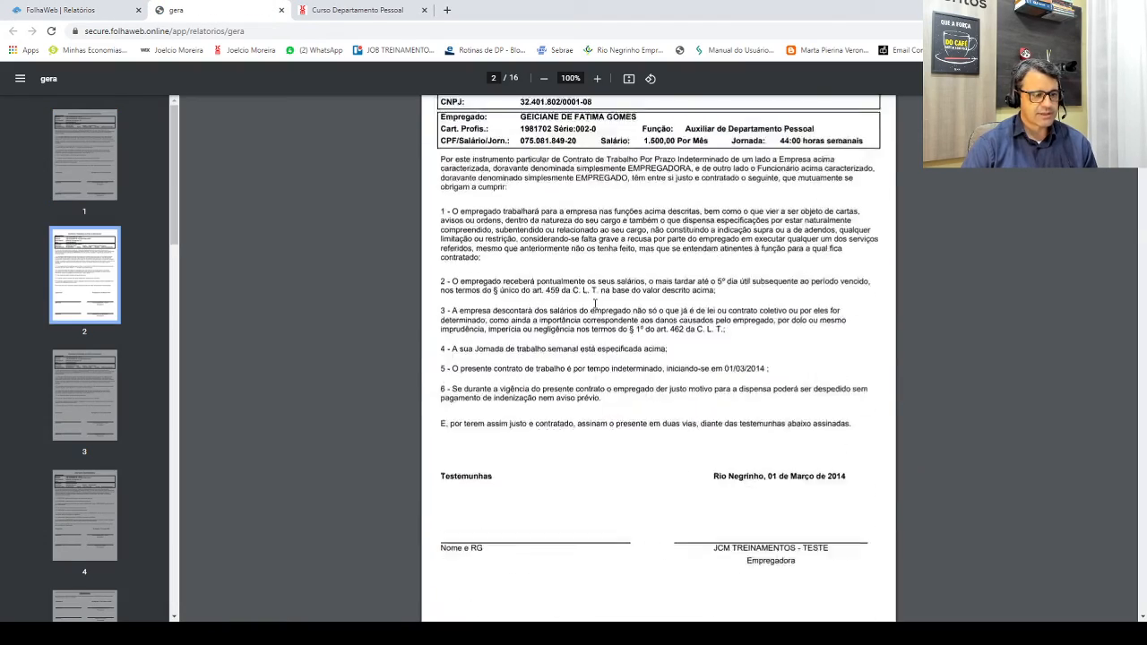
scroll(595, 304, "down", 10)
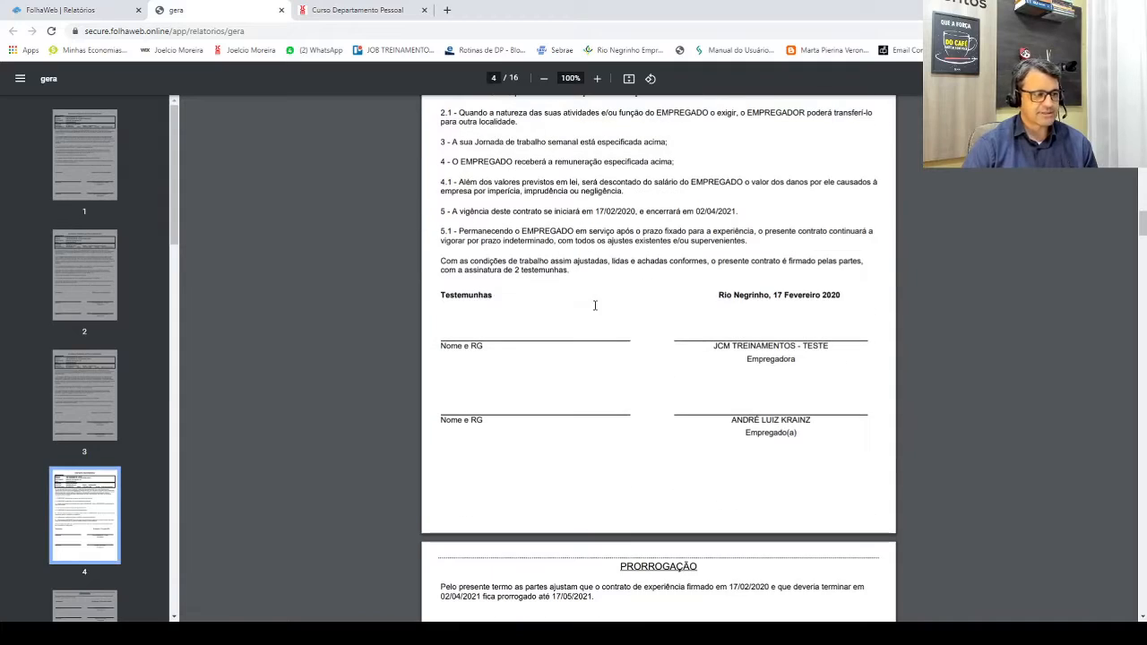
left_click(280, 11)
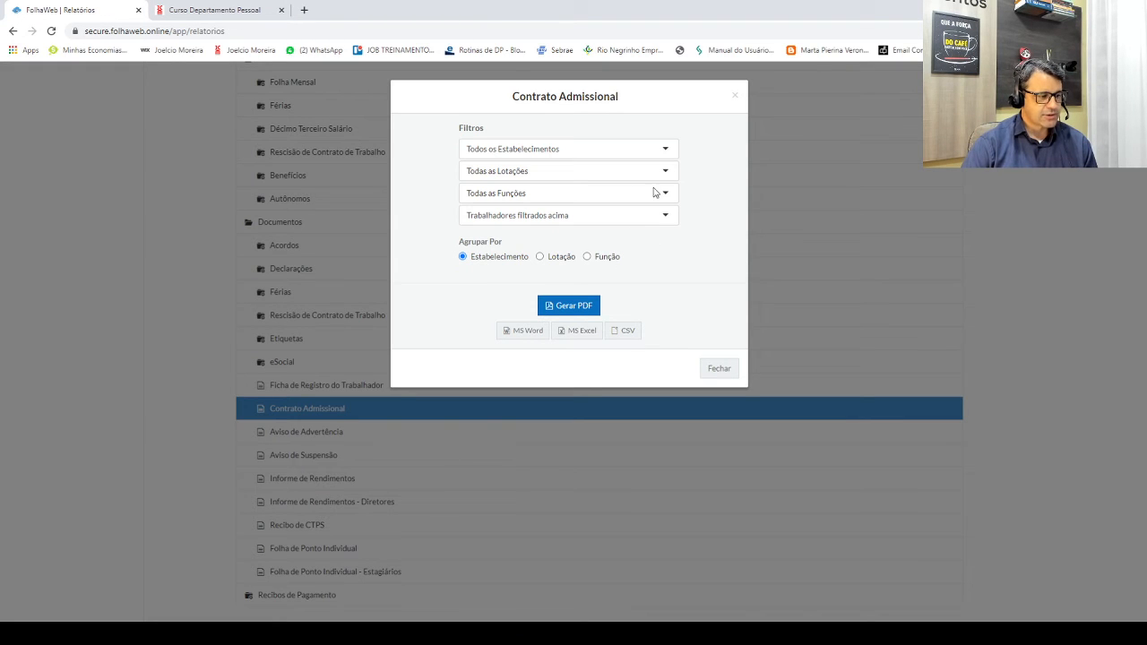
left_click(734, 97)
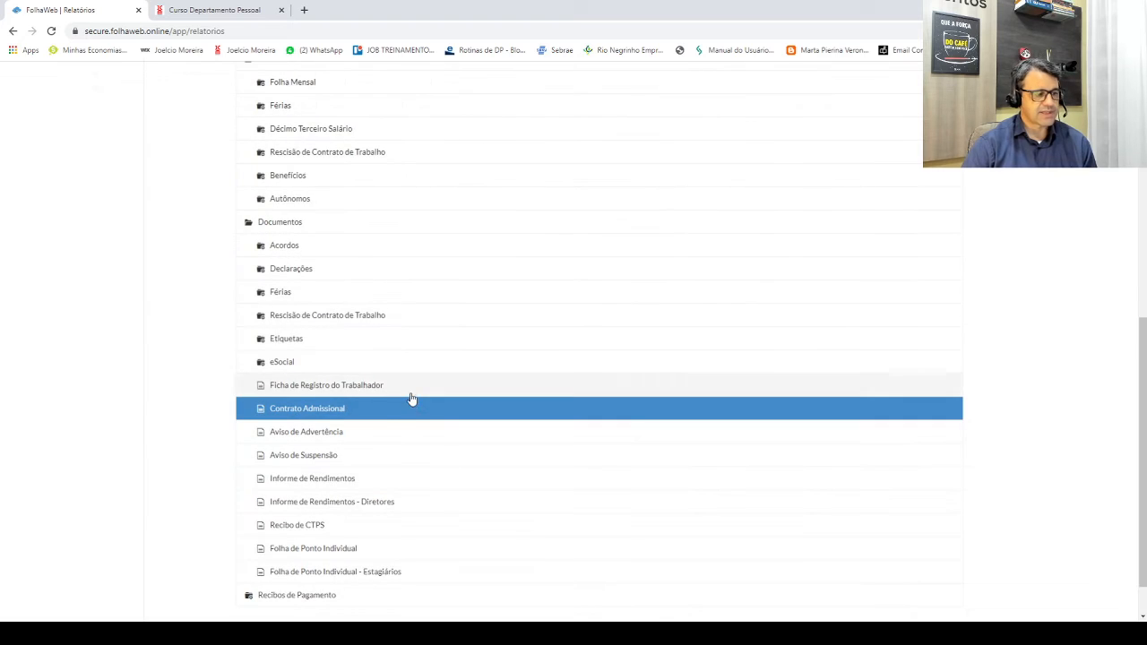
scroll(380, 443, "down", 1)
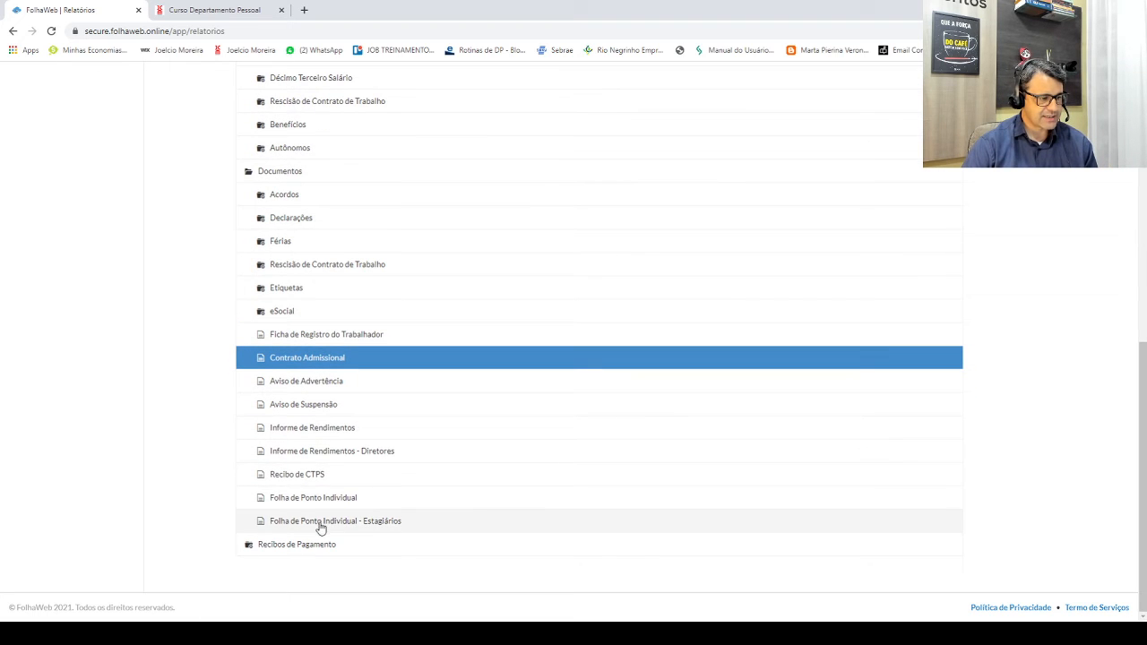
Step: Generate the 12-page Acordo de Compensação de Horas PDF from Documentos > Acordos and scroll through it
left_click(282, 196)
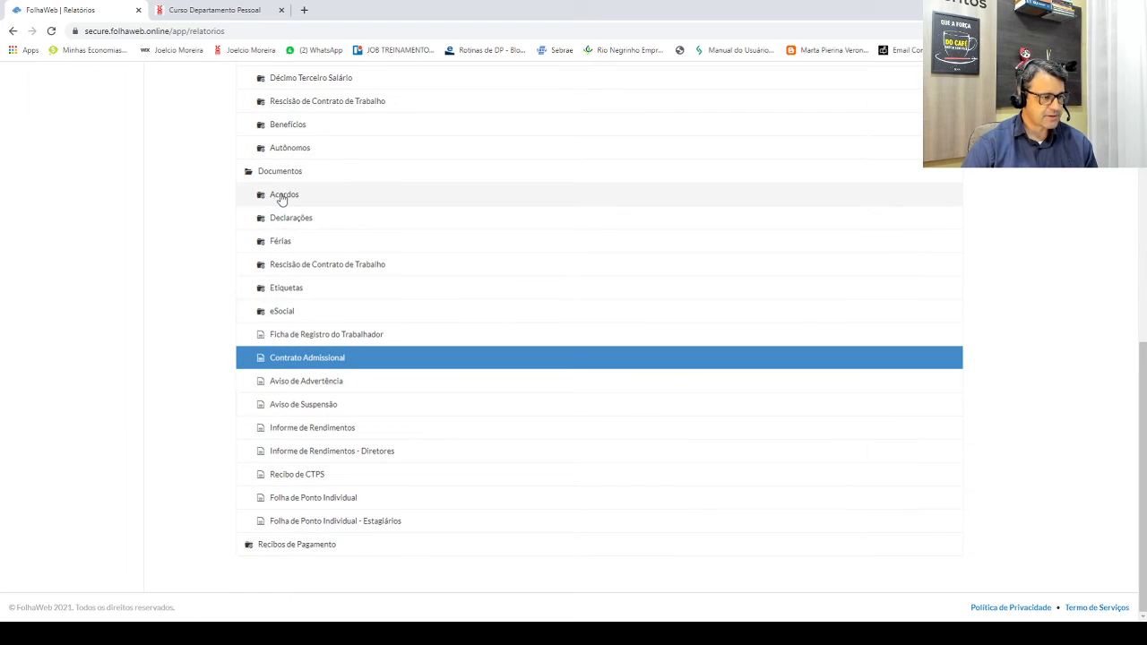
left_click(305, 219)
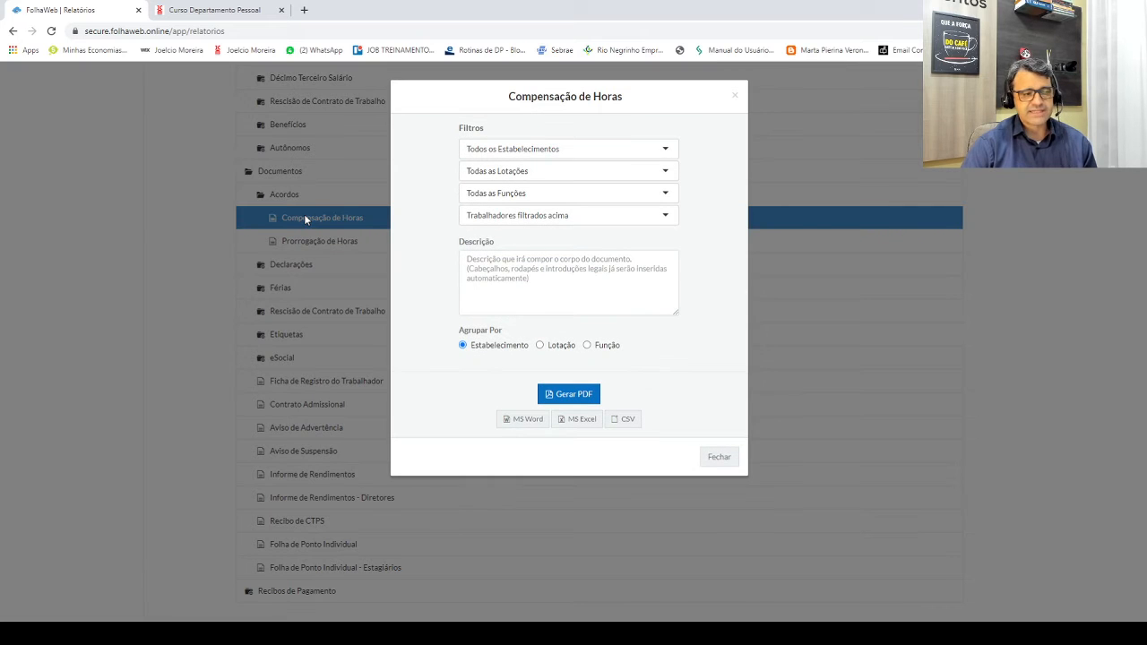
left_click(570, 401)
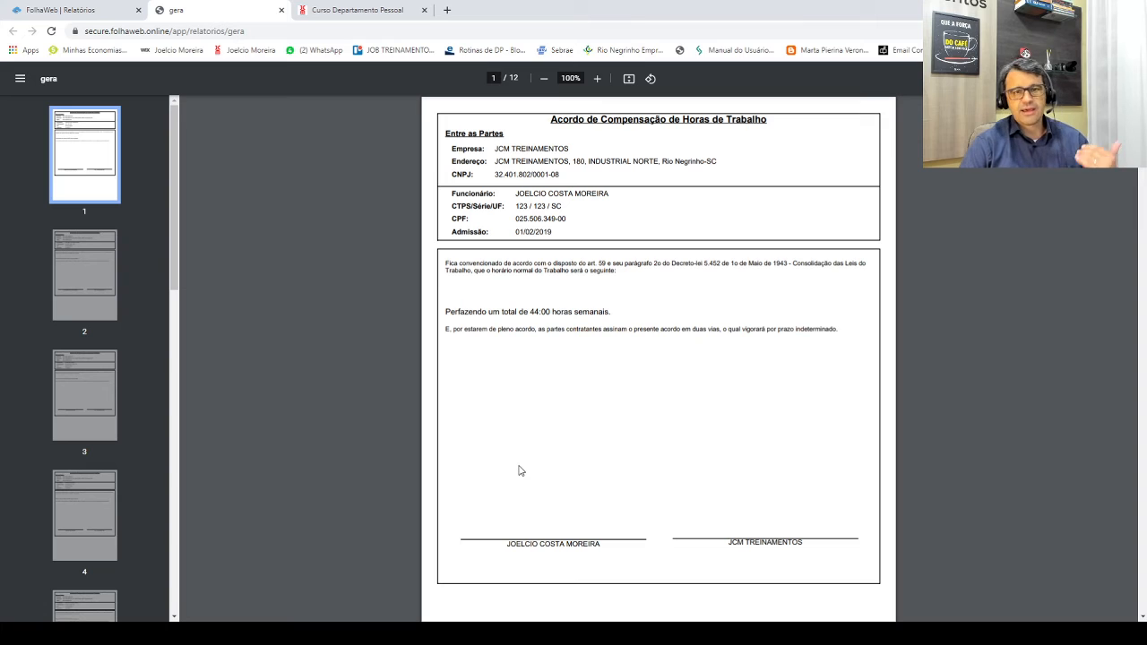
scroll(518, 471, "down", 18)
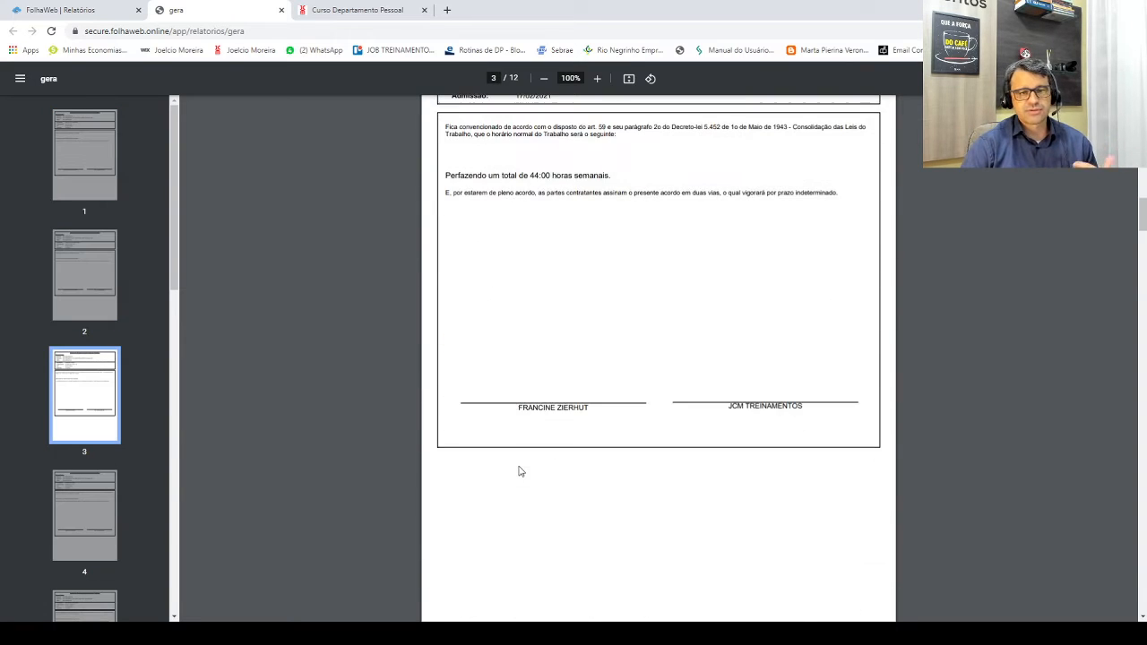
scroll(519, 470, "down", 5)
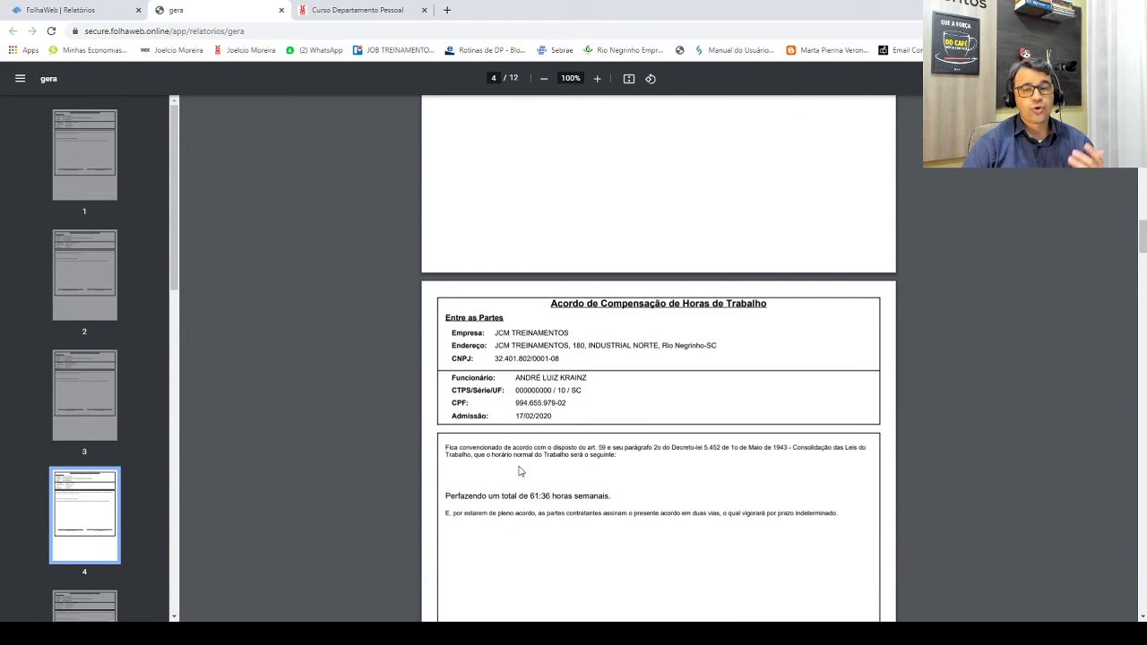